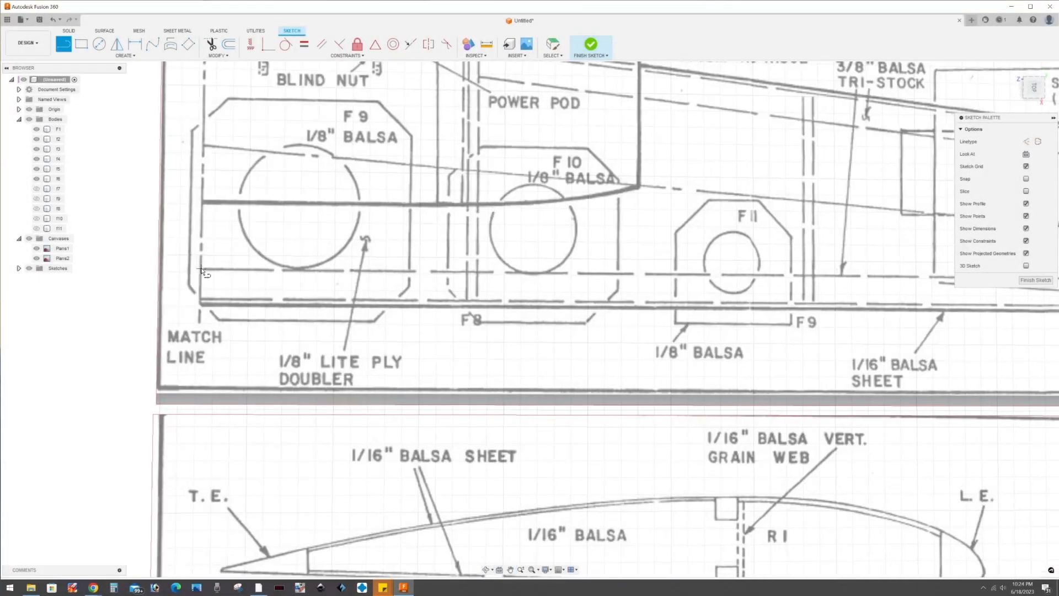
# Draw lines down the match line and along the bottom edge of the rear fuselage side view to former F10.
pyautogui.click(201, 269)
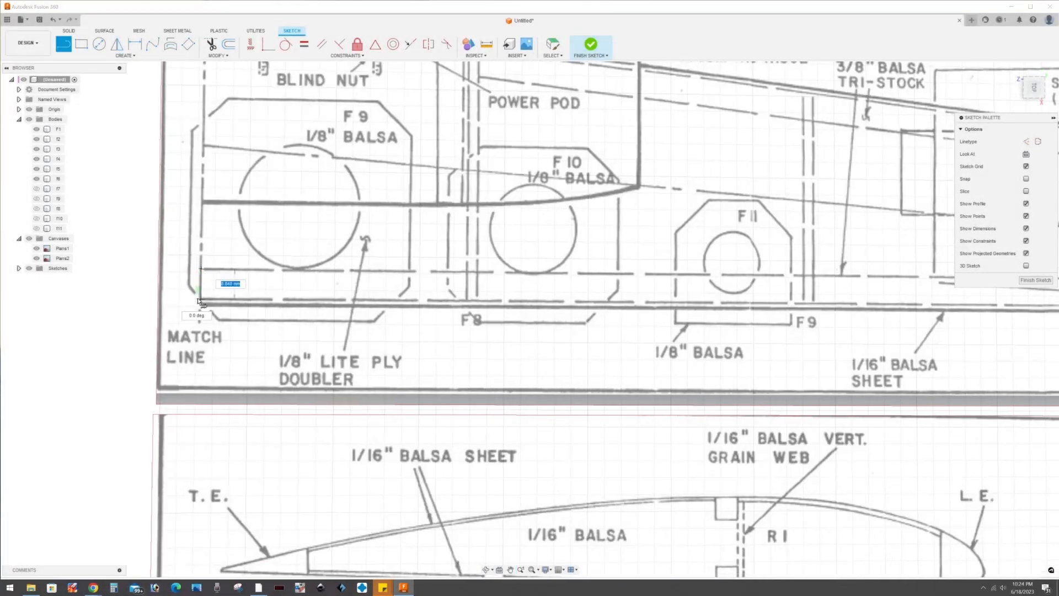
pyautogui.click(199, 301)
pyautogui.scroll(-3, 668, 311)
pyautogui.moveTo(757, 310); pyautogui.dragTo(359, 284, button='middle')
pyautogui.scroll(4, 497, 287)
pyautogui.scroll(2, 497, 288)
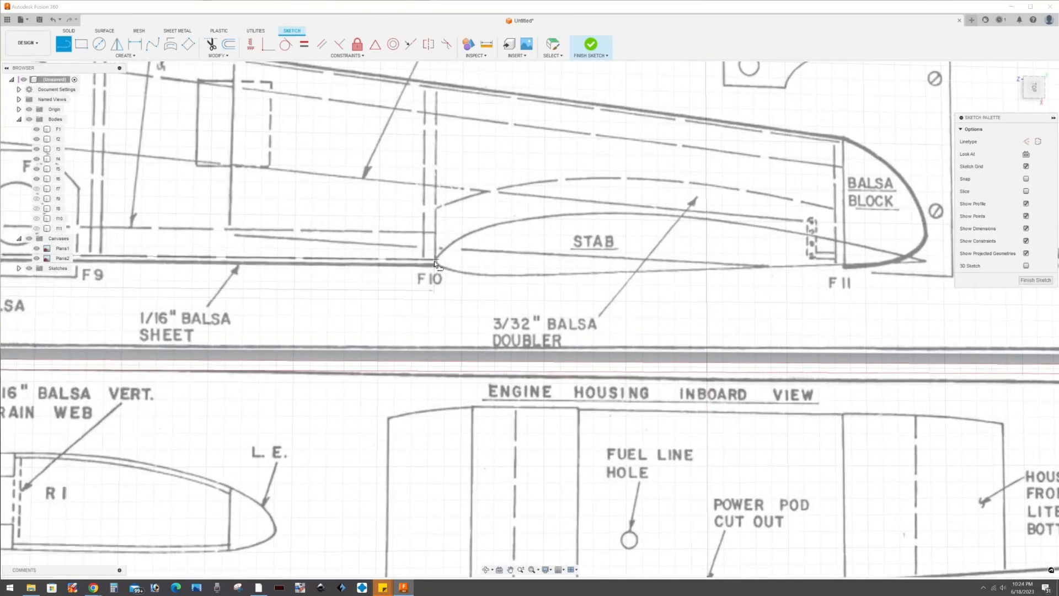
pyautogui.click(434, 261)
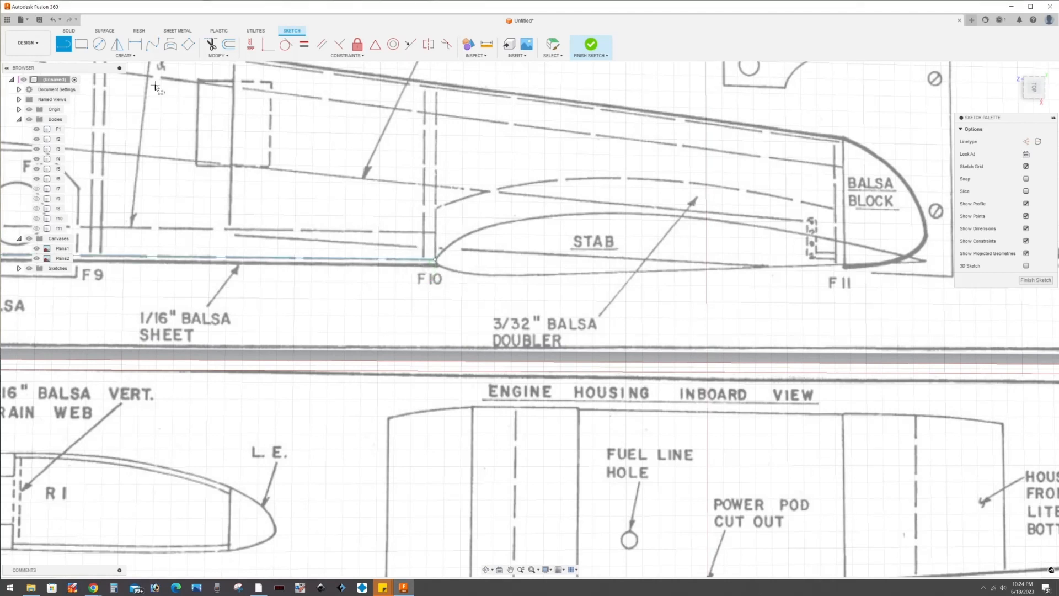
# Trace the stabilizer's upper curve from F10 with a spline and draw the notch at its rear end and the F11 edge with lines.
pyautogui.press('s')
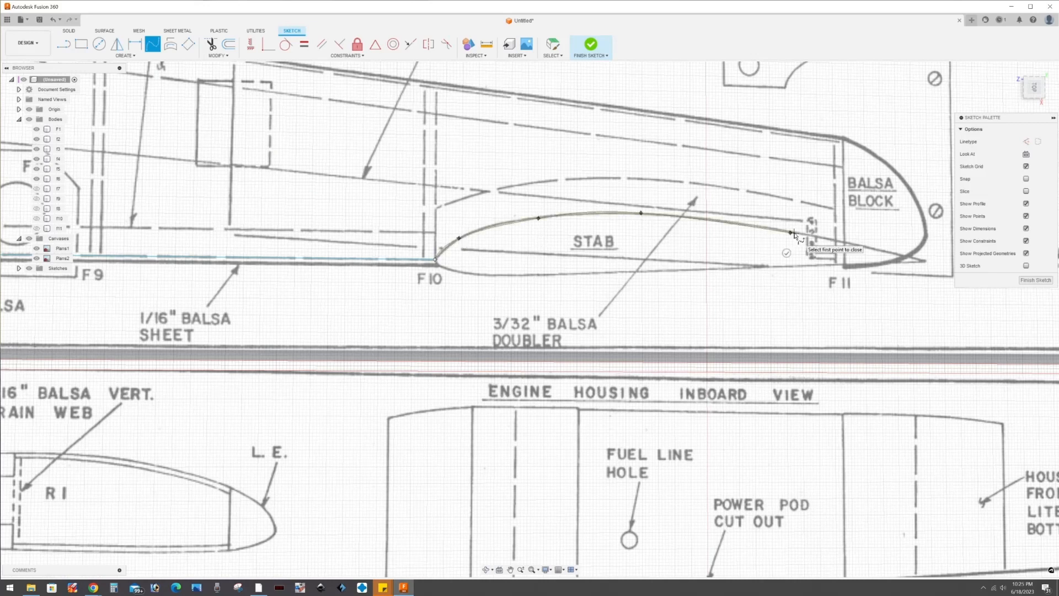
pyautogui.doubleClick(808, 235)
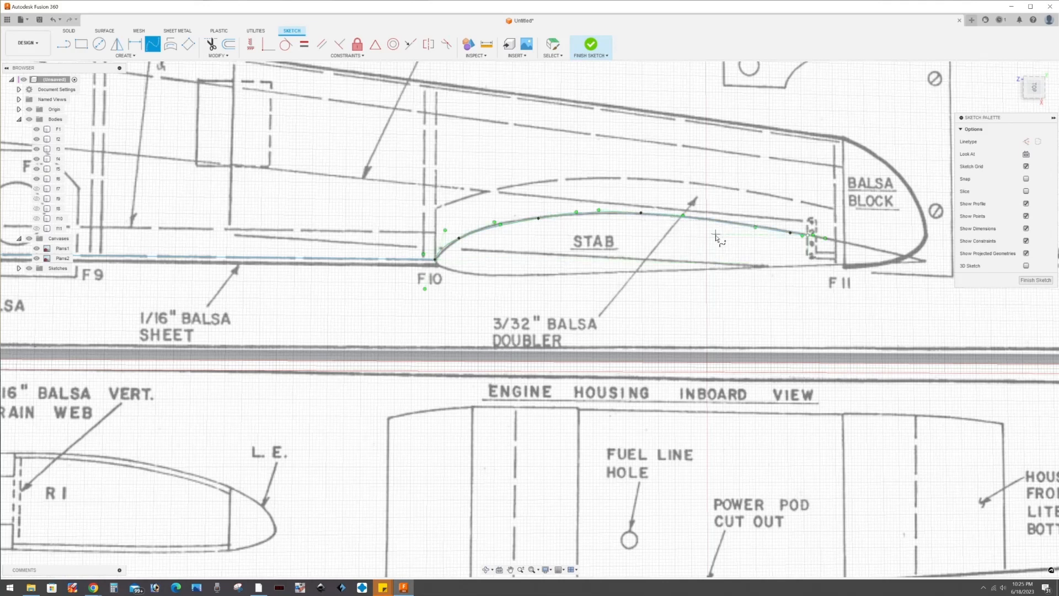
pyautogui.press('l')
pyautogui.click(809, 236)
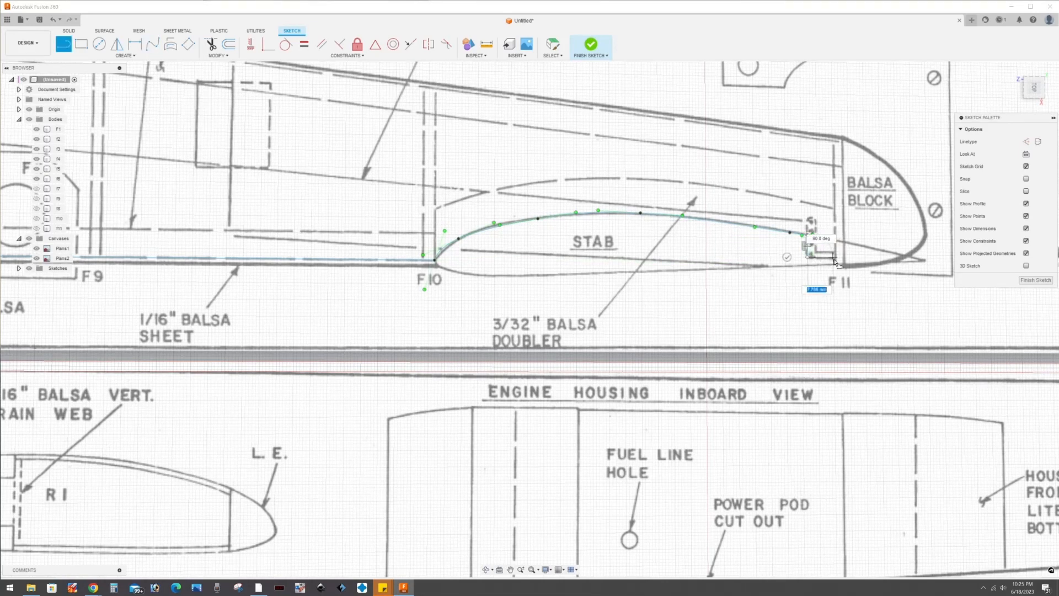
pyautogui.click(836, 259)
pyautogui.click(835, 208)
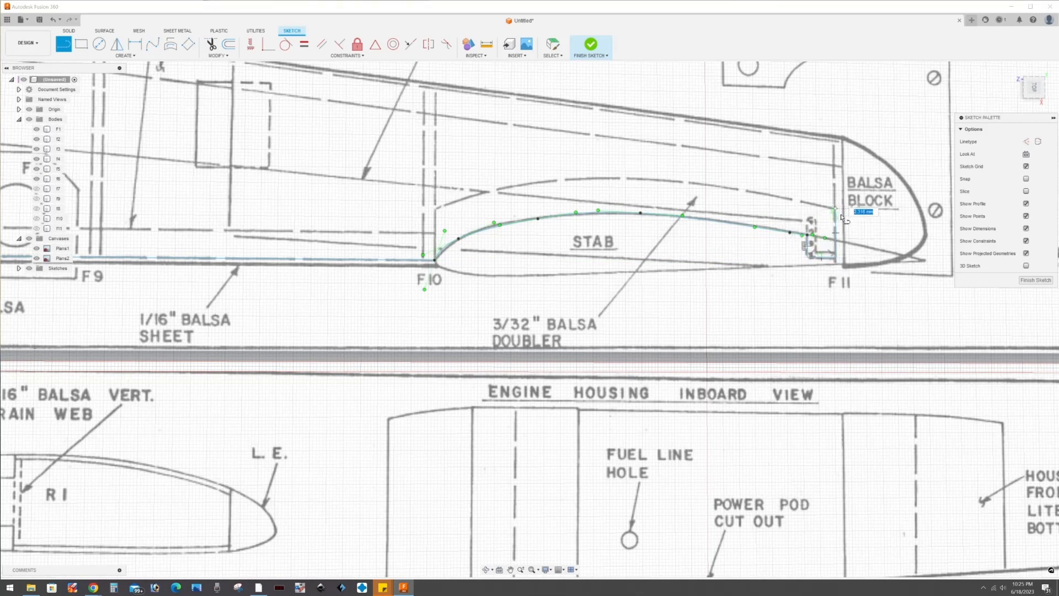
# Trace the dashed doubler arc between F10 and F11 with a spline and connect it with lines down F10 and along the tri-stock's upper edge.
pyautogui.click(157, 45)
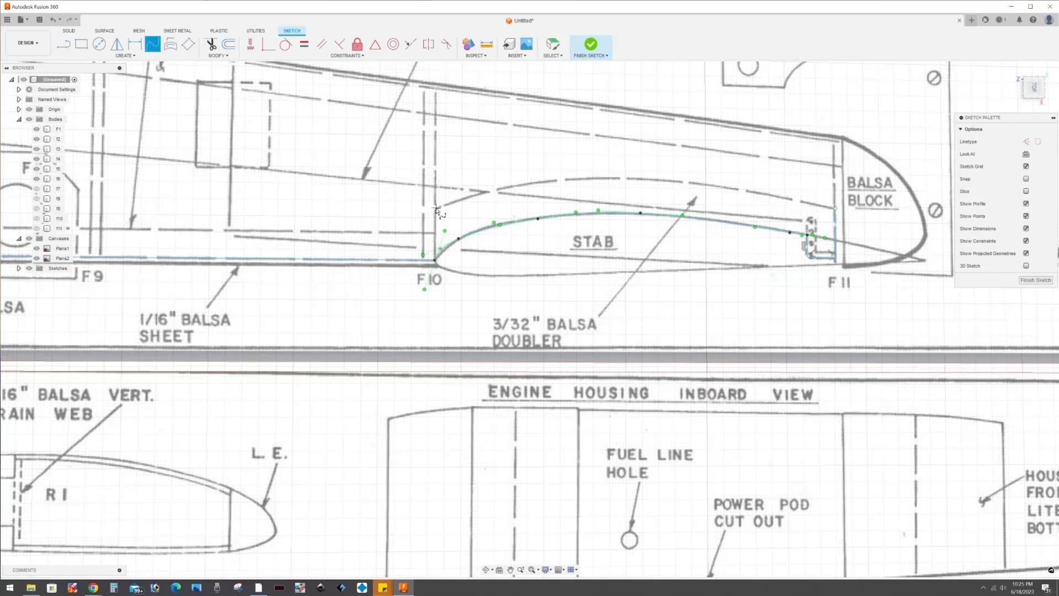
pyautogui.click(590, 177)
pyautogui.press('l')
pyautogui.click(436, 209)
pyautogui.click(435, 260)
pyautogui.scroll(-3, 303, 278)
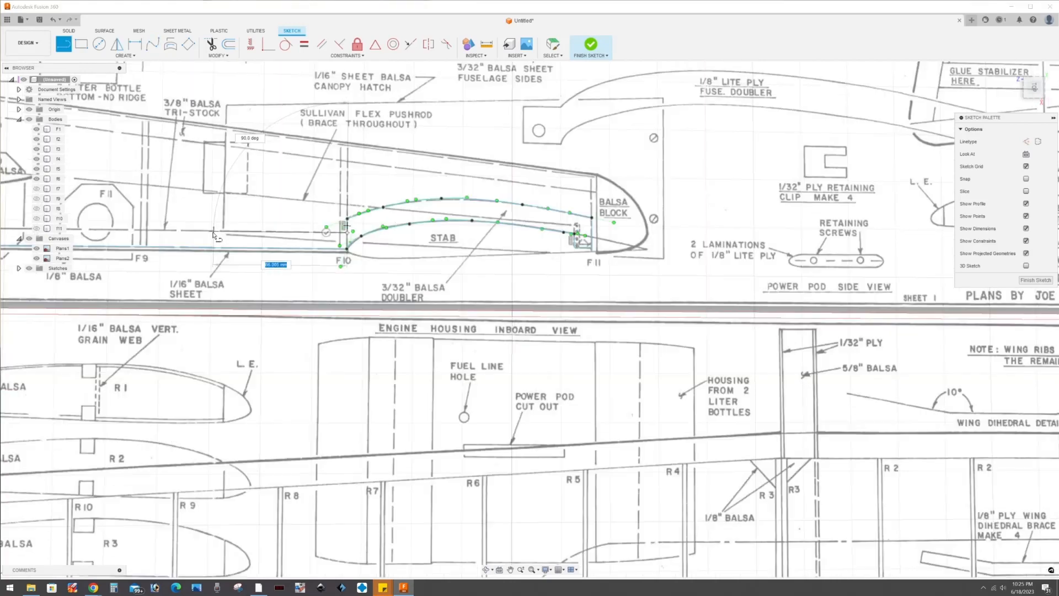
pyautogui.scroll(2, 285, 274)
pyautogui.moveTo(285, 275); pyautogui.dragTo(625, 283, button='middle')
pyautogui.scroll(-2, 625, 282)
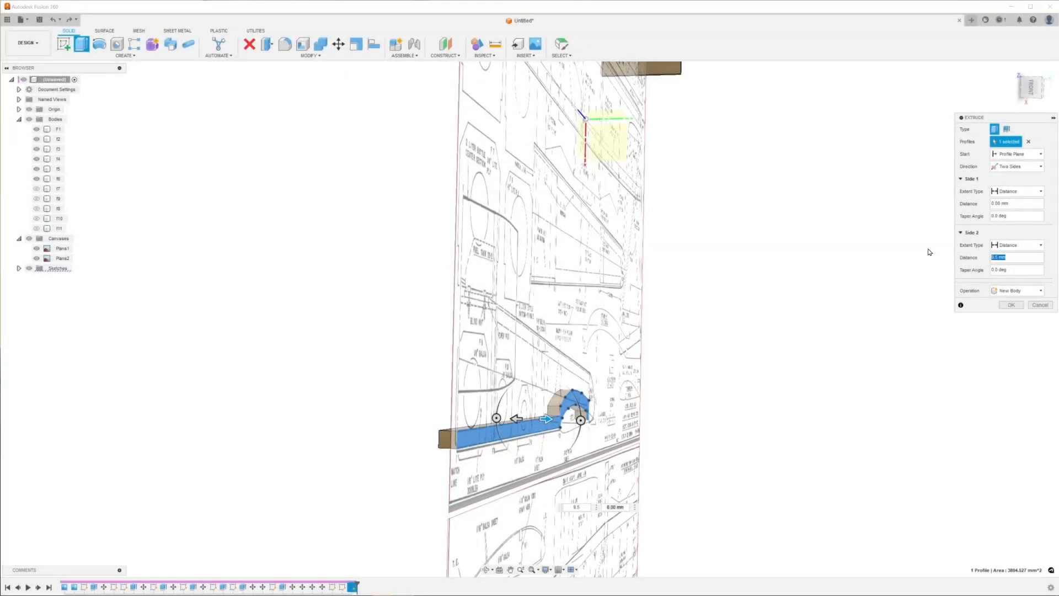
# Extrude the lower tri-stock and stabilizer doubler profile as a new two-sided body, entering a 4.75 mm distance.
pyautogui.press('Return')
pyautogui.write('4.75')
pyautogui.press('Return')
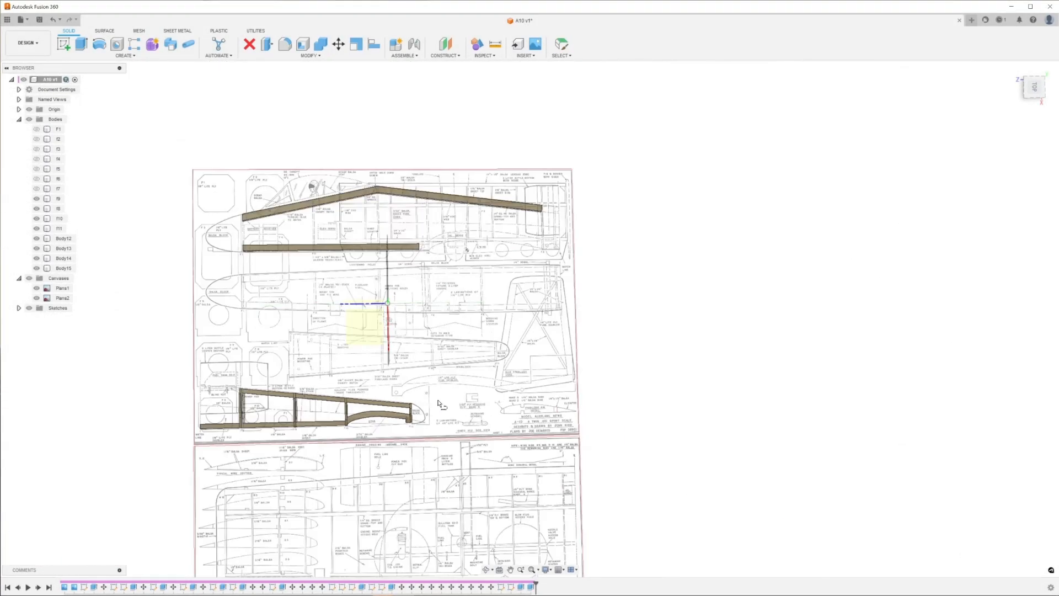
# Start a sketch on the plan's plane and draw three sides of the square front tab of the 1/8" lite ply fuse doubler.
pyautogui.click(372, 345)
pyautogui.scroll(5, 406, 385)
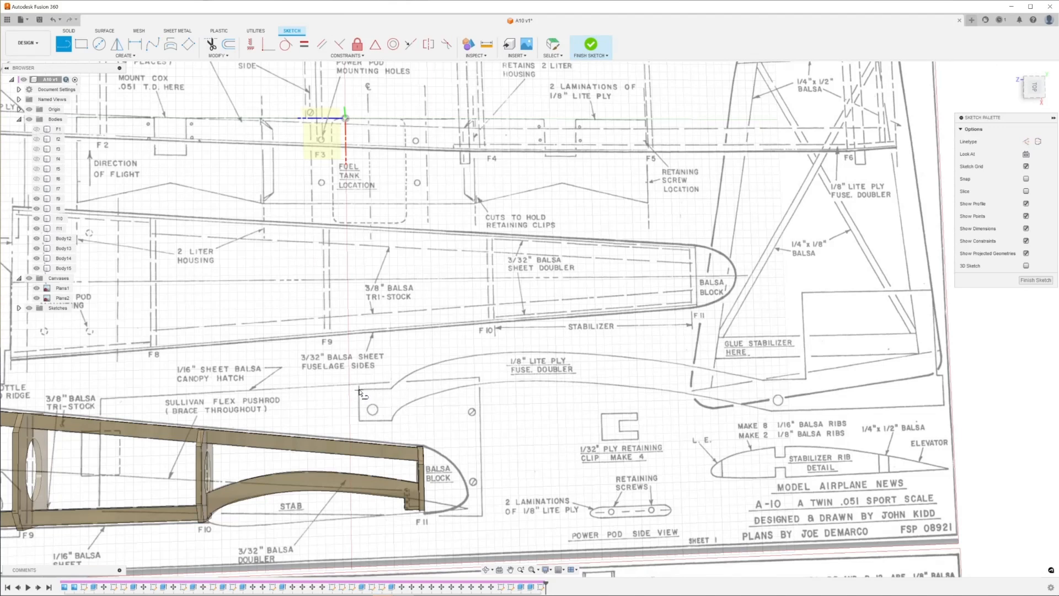
pyautogui.scroll(4, 359, 393)
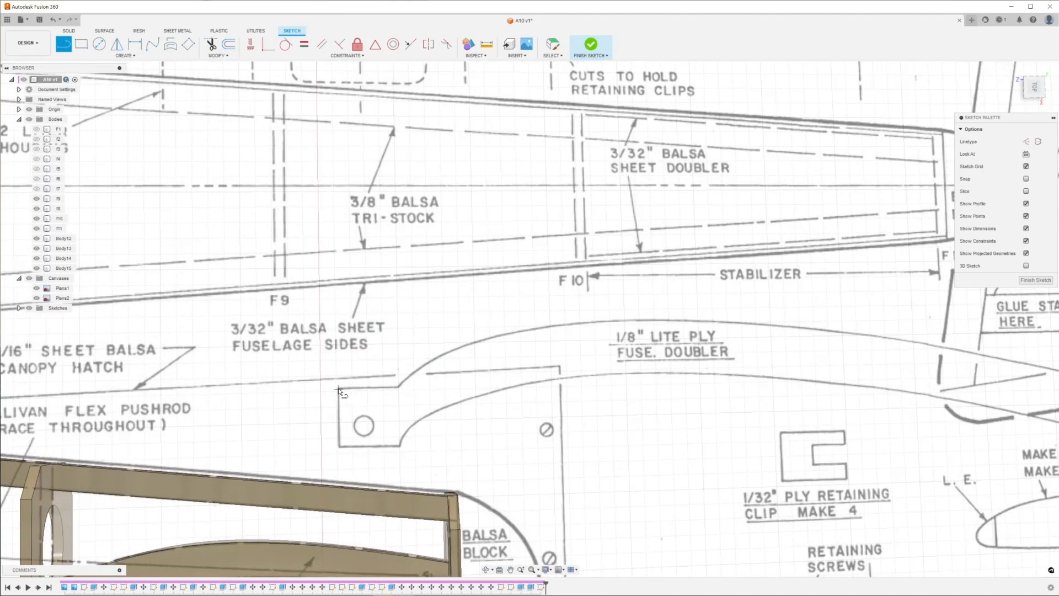
pyautogui.click(339, 389)
pyautogui.click(339, 446)
pyautogui.click(399, 445)
pyautogui.click(339, 389)
pyautogui.click(398, 388)
# Trace the fuse doubler's curved lower edge with a spline from the tab's lower corner to the start of the straight bottom edge.
pyautogui.scroll(-5, 485, 423)
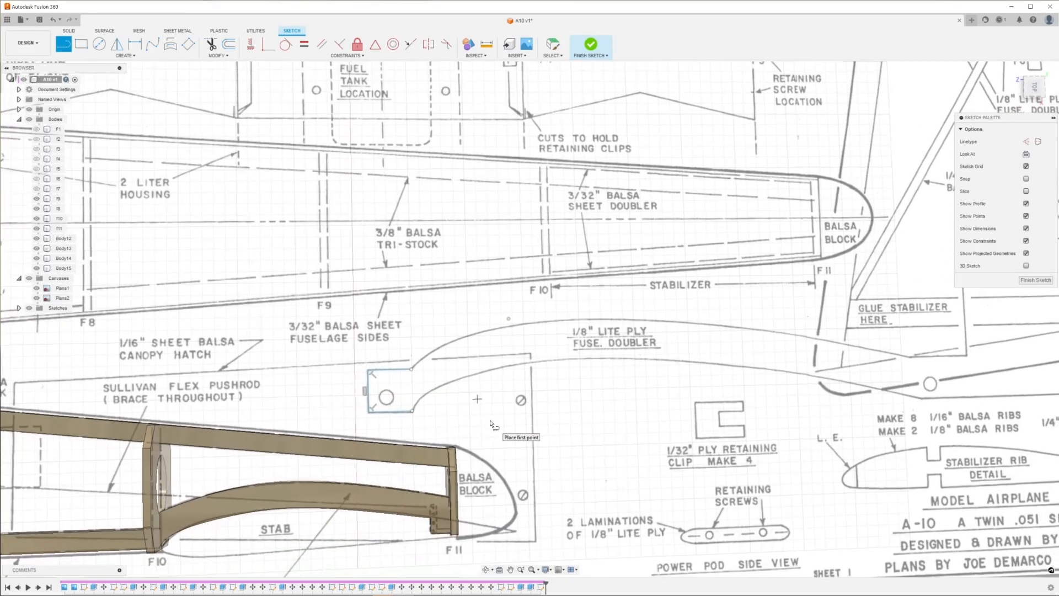
pyautogui.scroll(-3, 478, 422)
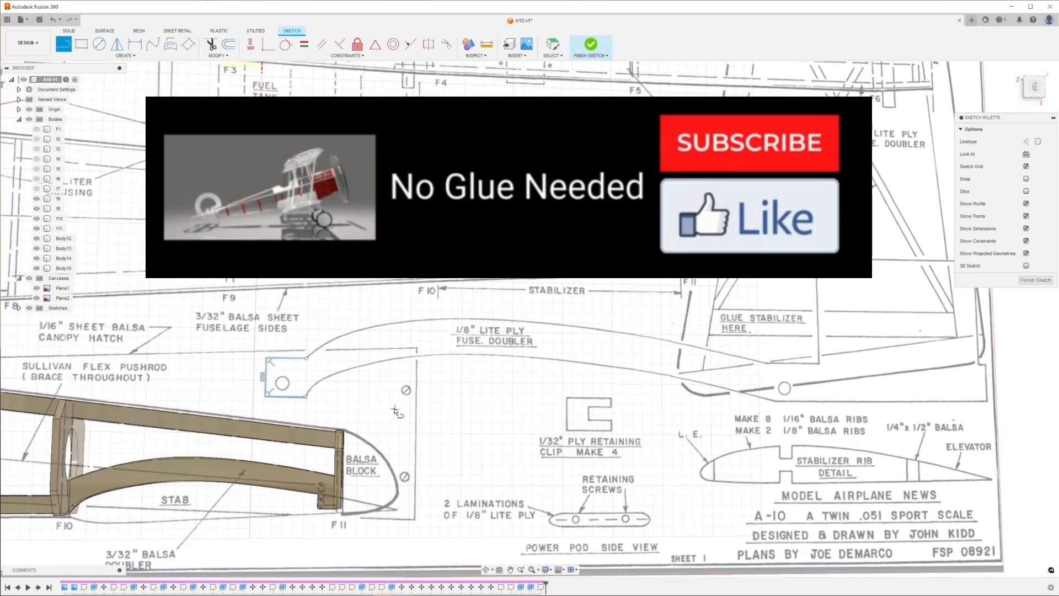
pyautogui.click(153, 45)
pyautogui.click(305, 398)
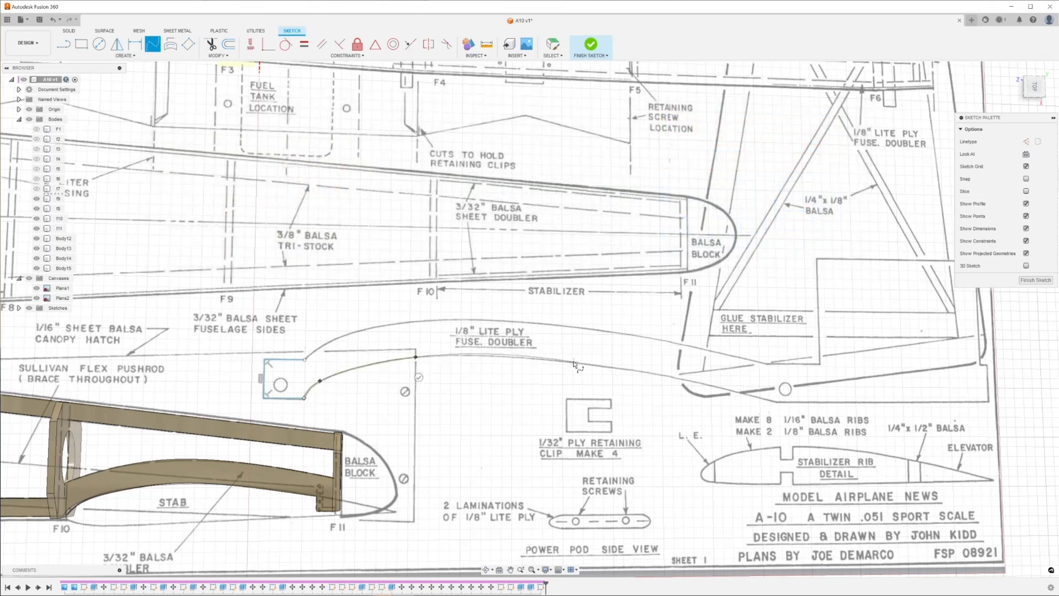
pyautogui.click(674, 379)
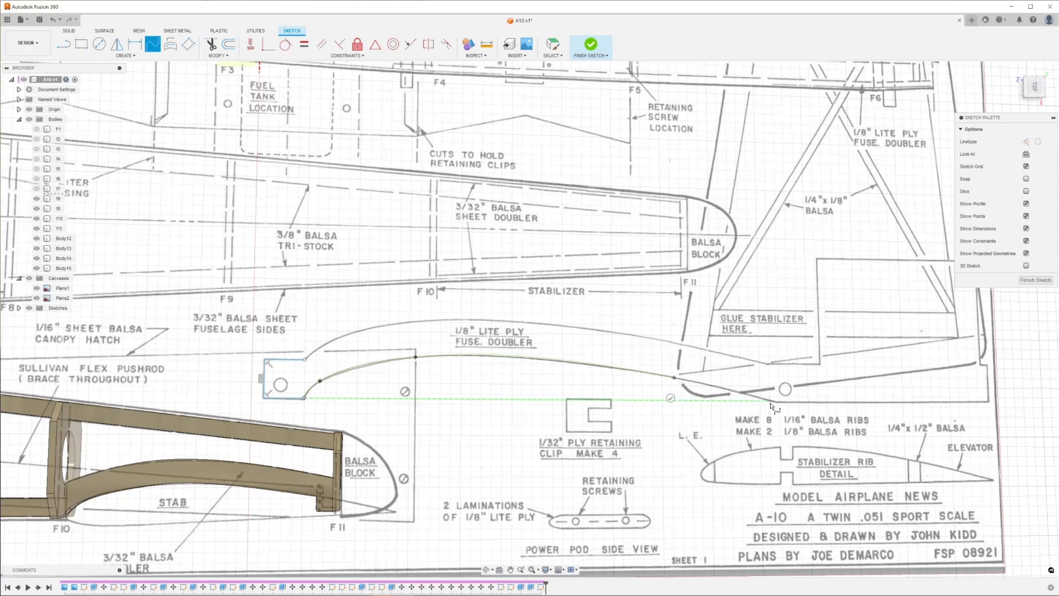
pyautogui.click(775, 402)
pyautogui.click(769, 421)
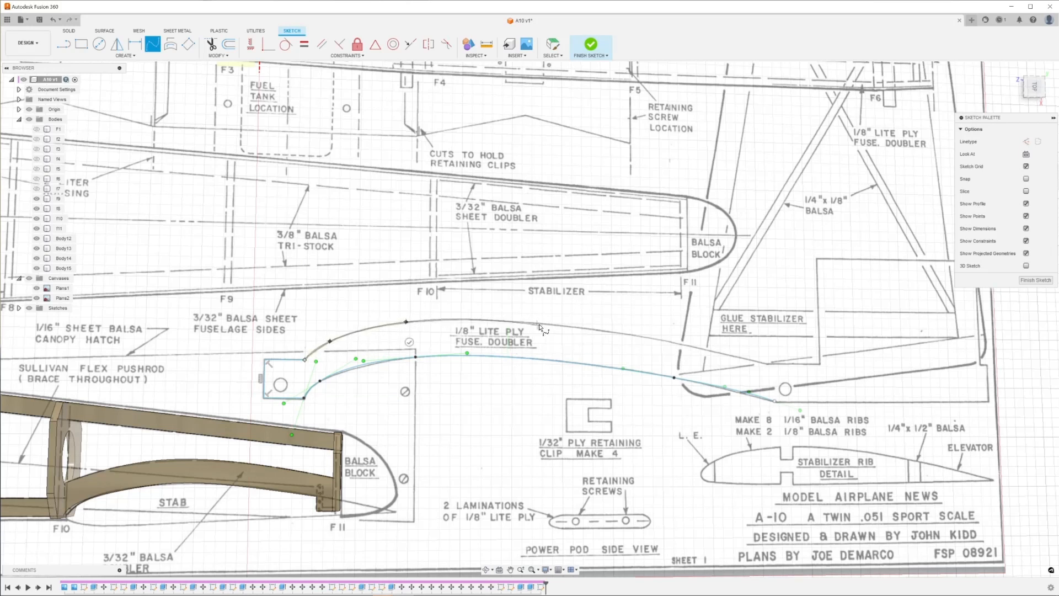
# Trace the fuse doubler's curved upper edge with a spline ending at its straight rear section.
pyautogui.click(553, 324)
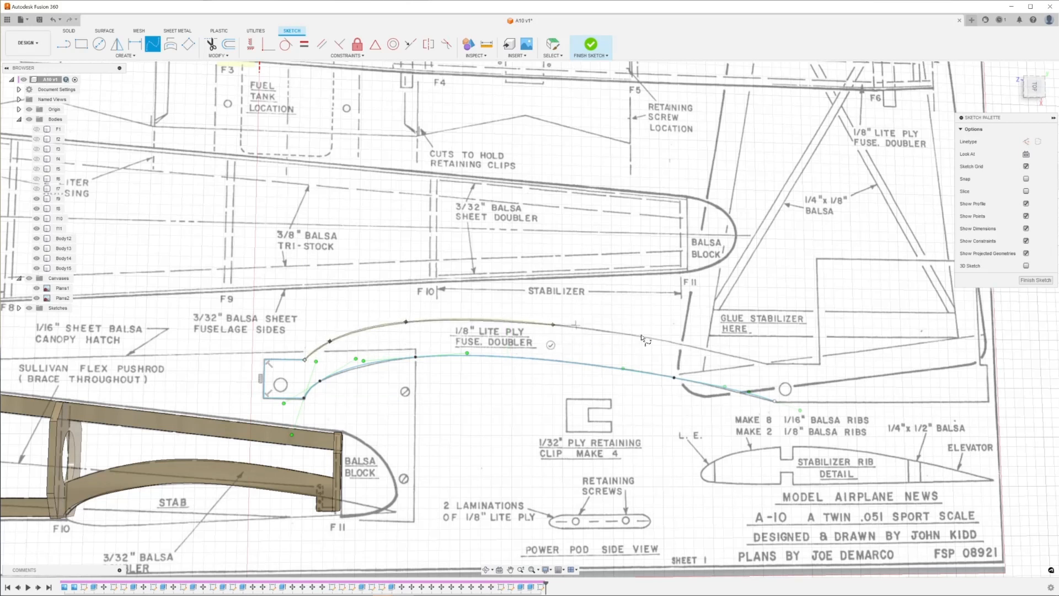
pyautogui.click(769, 364)
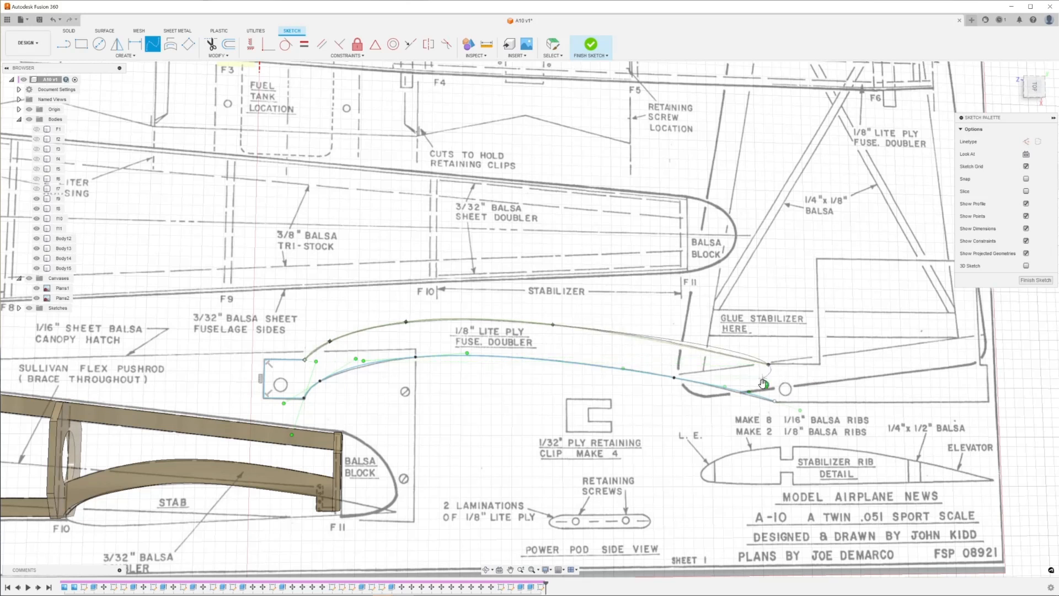
pyautogui.click(764, 384)
# Draw lines from the upper curve's end along the short ledge, up the fin section's front edge and across its top edge.
pyautogui.press('l')
pyautogui.click(770, 366)
pyautogui.keyDown('shift'); pyautogui.moveTo(818, 363); pyautogui.dragTo(813, 364, button='middle'); pyautogui.keyUp('shift')
pyautogui.click(811, 363)
pyautogui.click(809, 253)
pyautogui.scroll(-2, 861, 264)
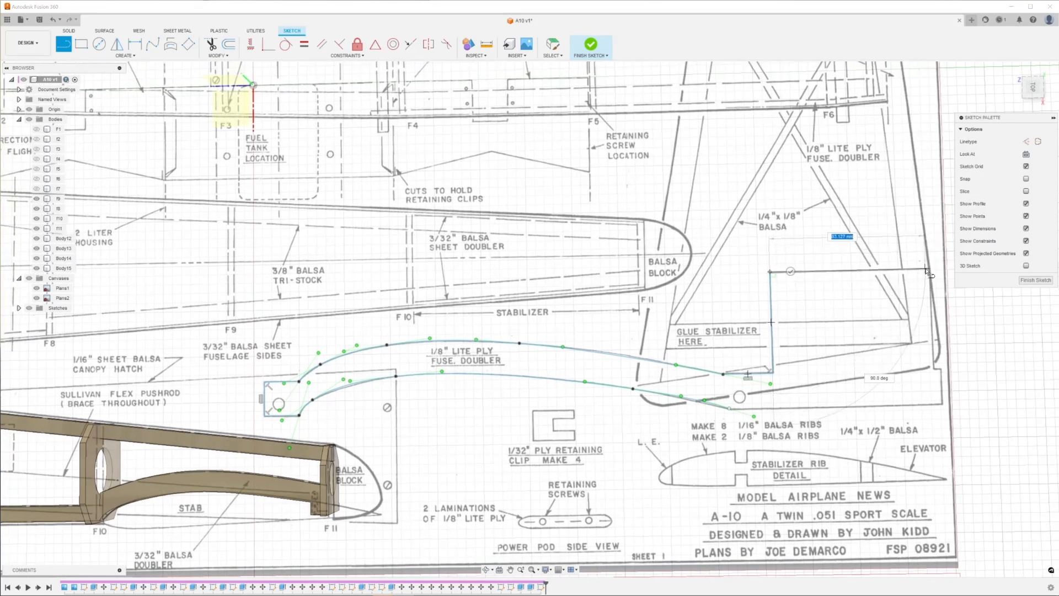
pyautogui.click(930, 270)
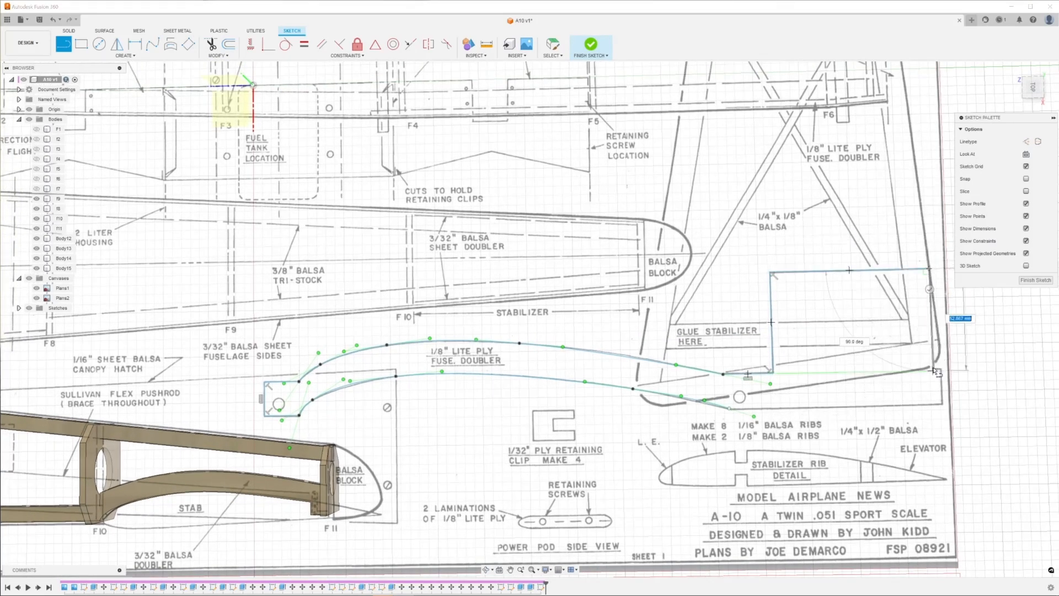
# Draw the fuse doubler's rear edge with its small step and close the outline along the bottom to the lower curve's end.
pyautogui.scroll(4, 936, 371)
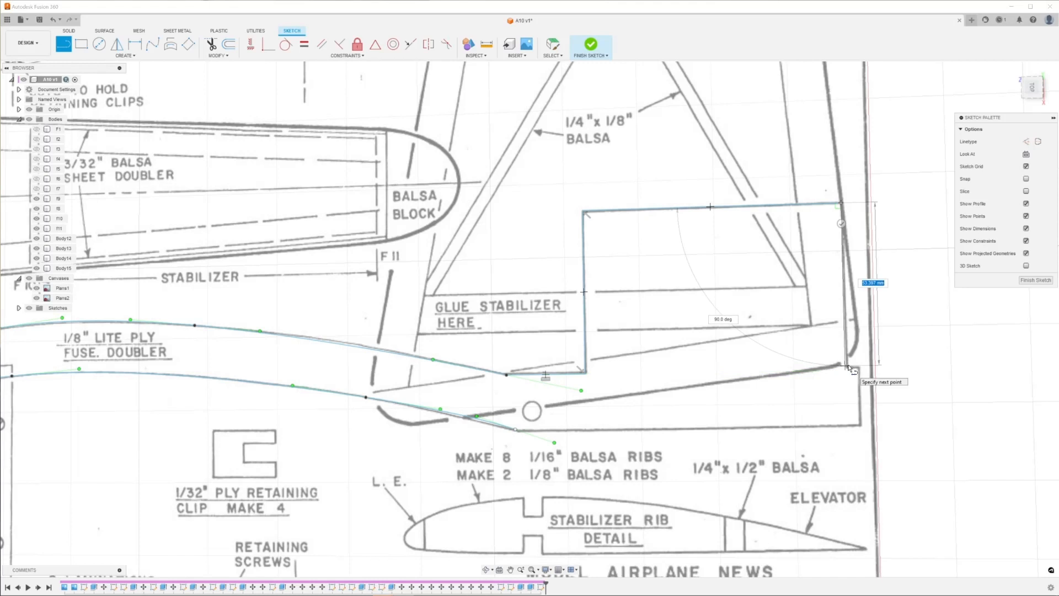
pyautogui.scroll(3, 849, 367)
pyautogui.click(847, 368)
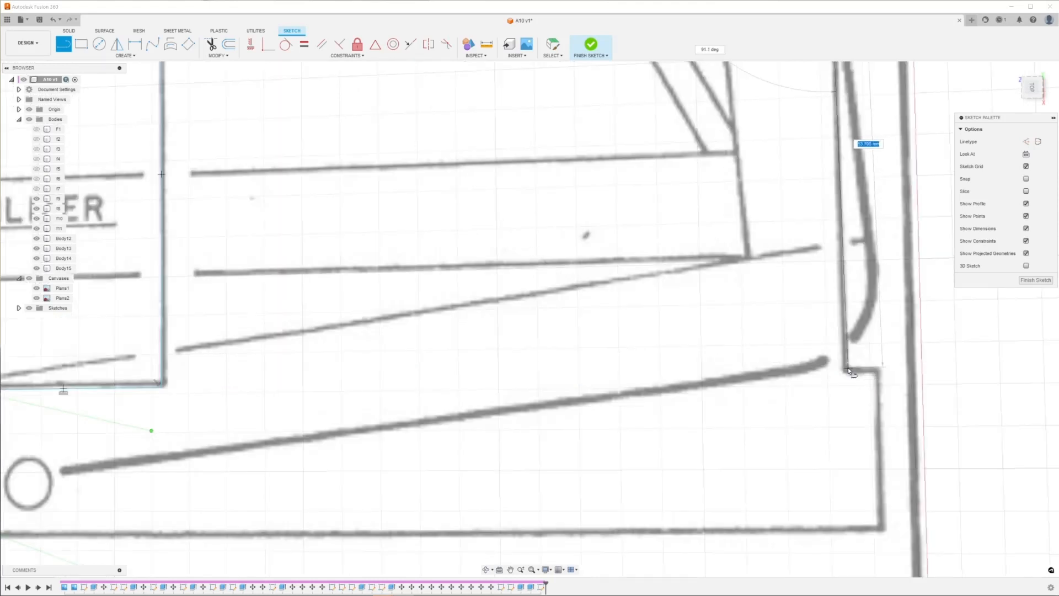
pyautogui.click(876, 369)
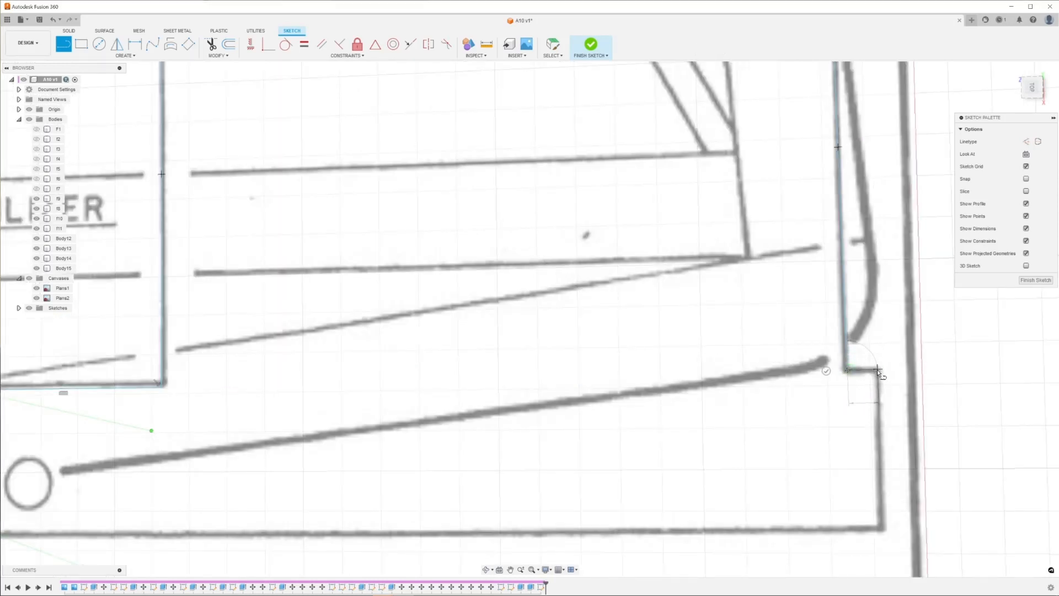
pyautogui.click(881, 529)
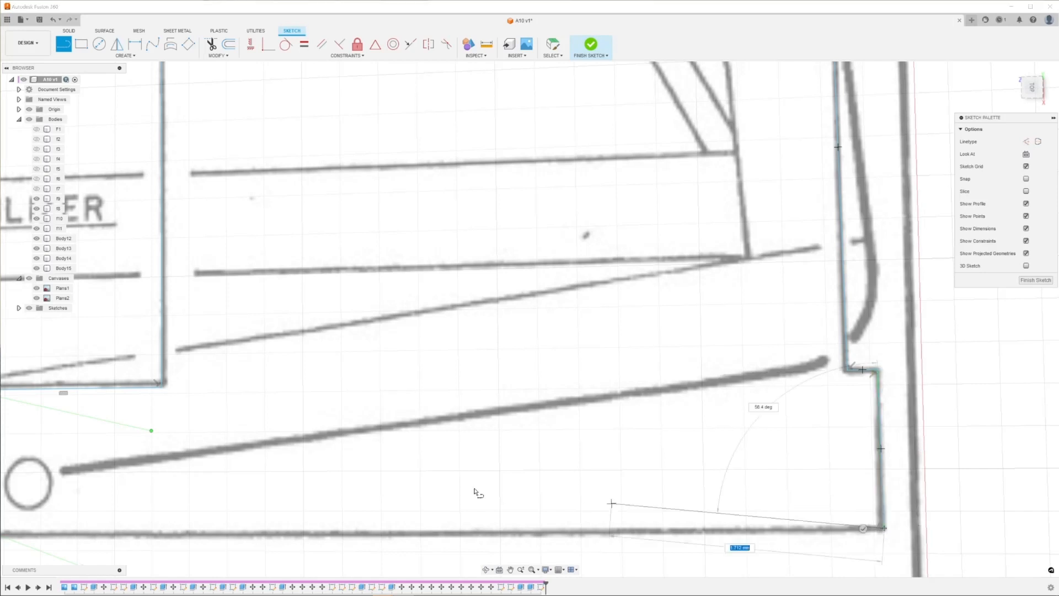
pyautogui.scroll(-5, 487, 491)
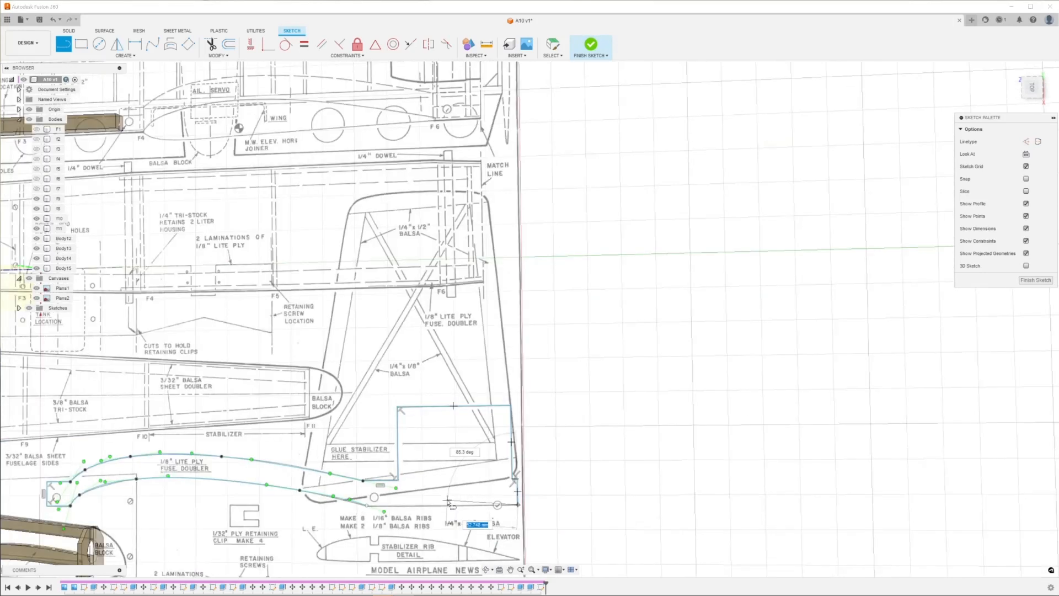
pyautogui.click(369, 506)
# Draw a centre-diameter circle over the hole in the fuse doubler's front tab.
pyautogui.scroll(2, 655, 428)
pyautogui.scroll(-3, 650, 402)
pyautogui.scroll(2, 576, 383)
pyautogui.scroll(1, 376, 314)
pyautogui.scroll(3, 375, 313)
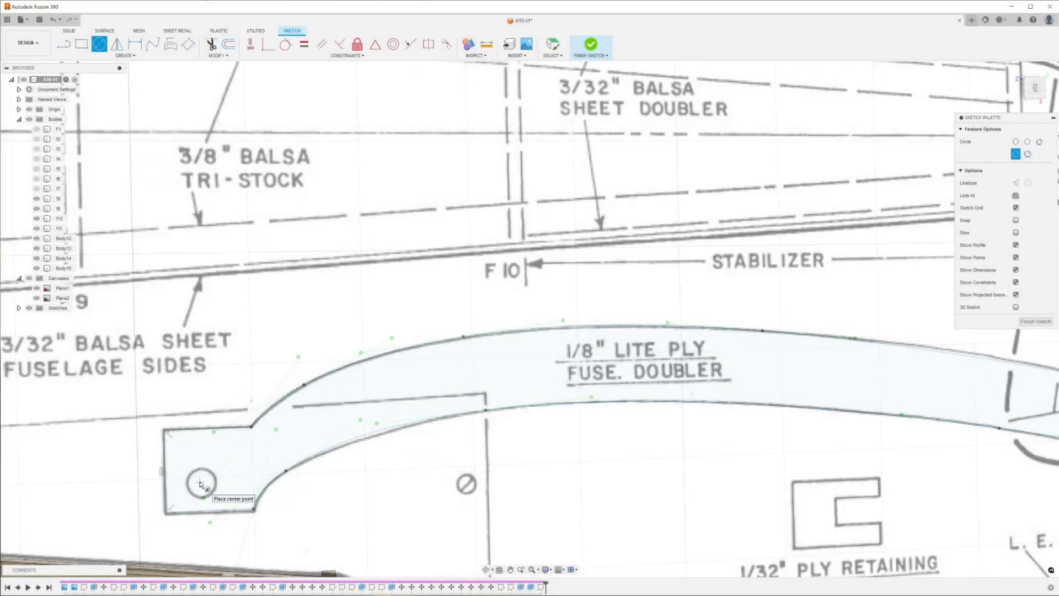
pyautogui.click(200, 484)
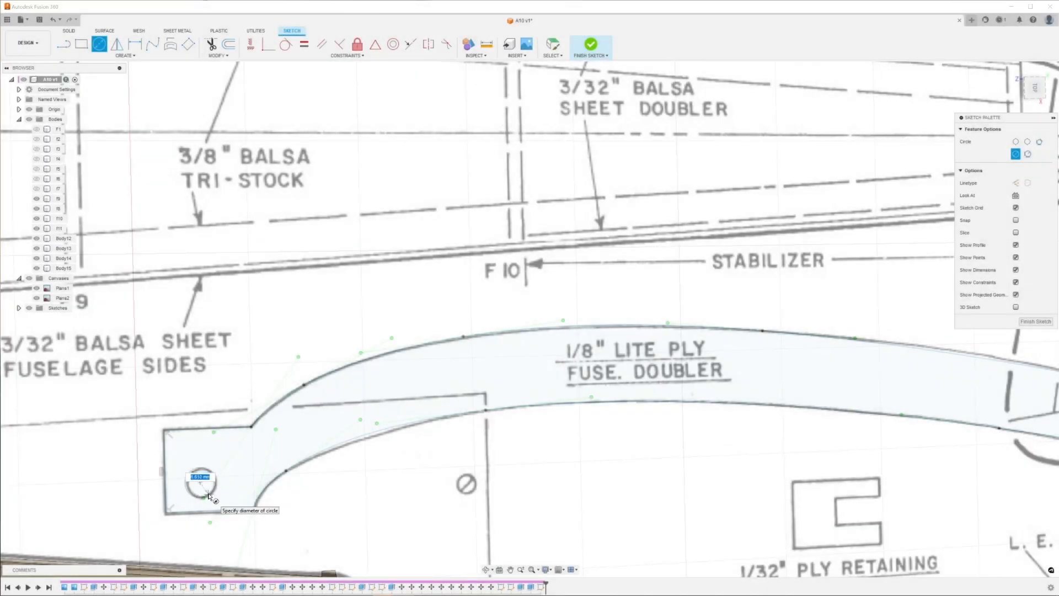
pyautogui.click(208, 496)
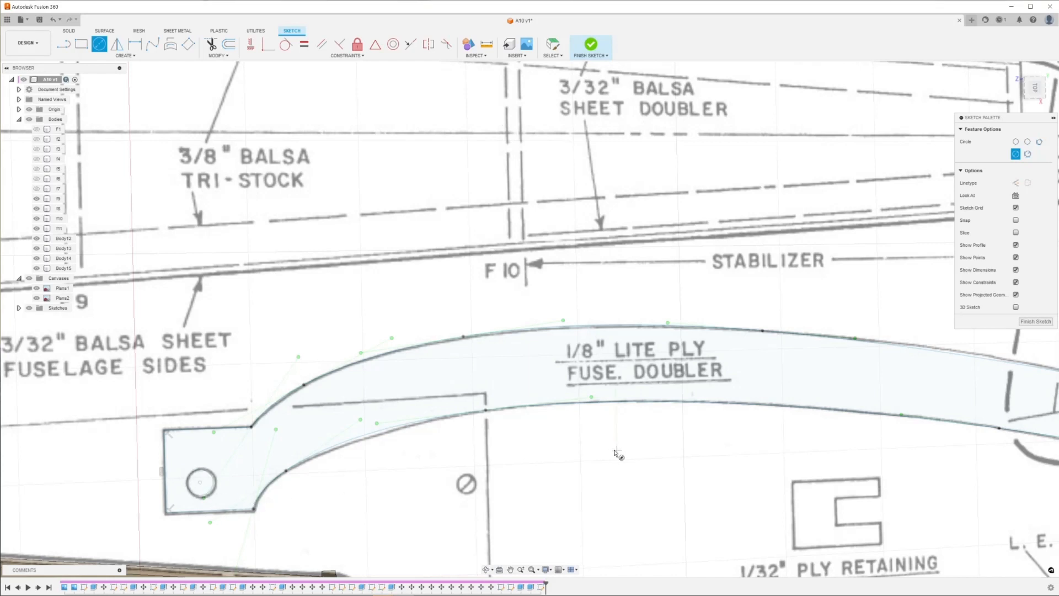
# Draw a circle over the hole at the rear of the fuse doubler and finish the sketch.
pyautogui.moveTo(687, 444); pyautogui.dragTo(684, 432, button='middle')
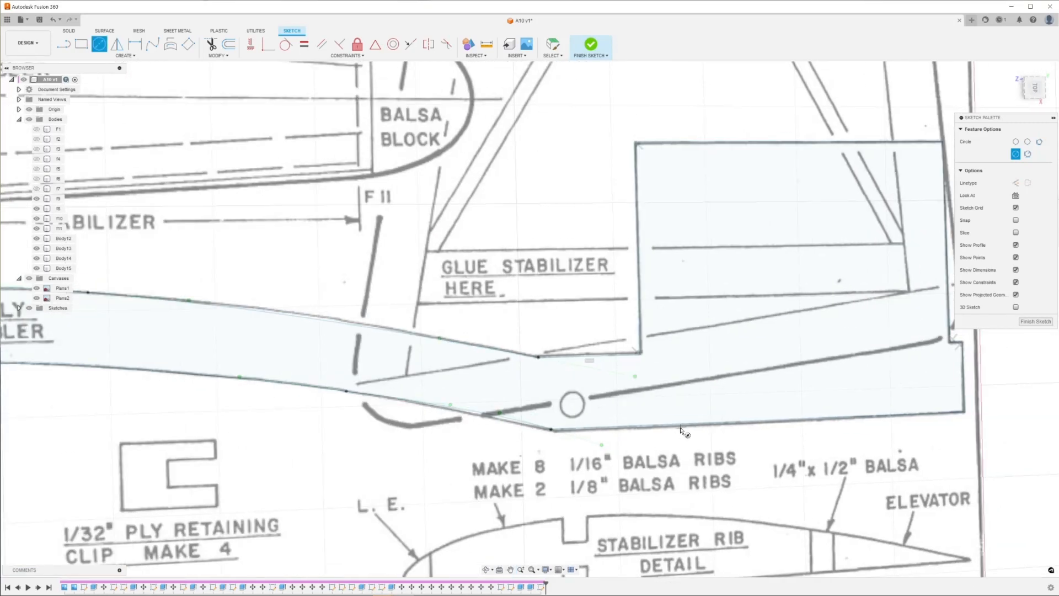
pyautogui.click(573, 407)
pyautogui.click(576, 418)
pyautogui.click(1032, 324)
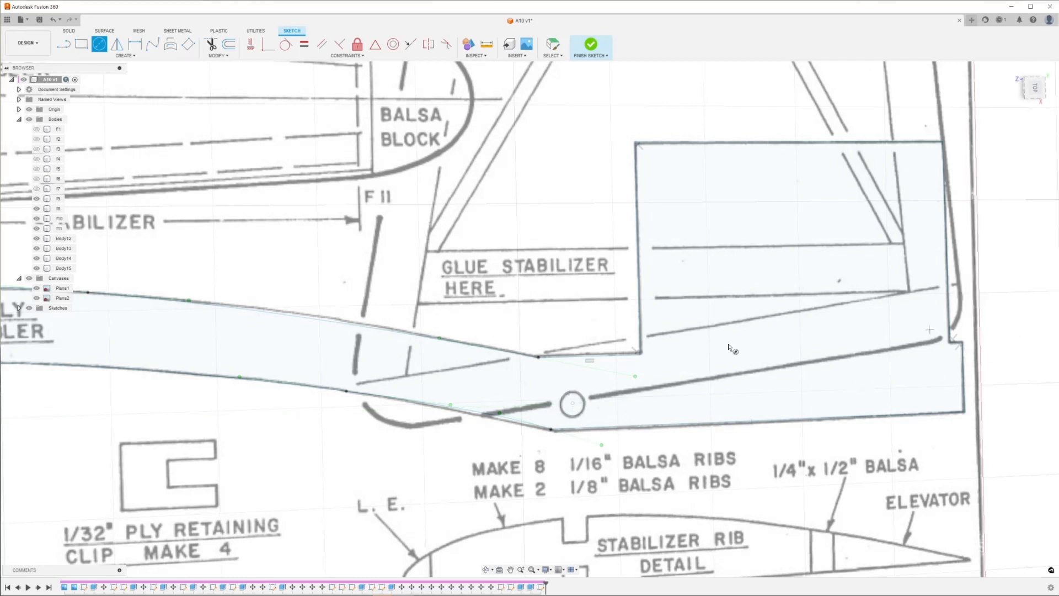
pyautogui.click(573, 406)
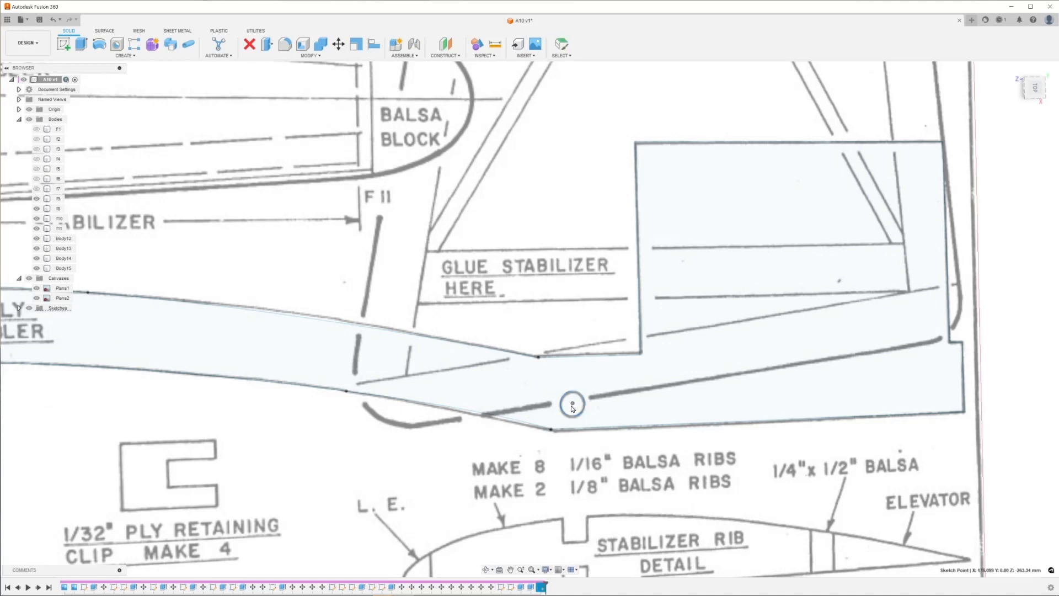
# Extrude the fuse doubler profile in two directions from its plane as a new body.
pyautogui.scroll(-5, 309, 427)
pyautogui.scroll(5, 309, 428)
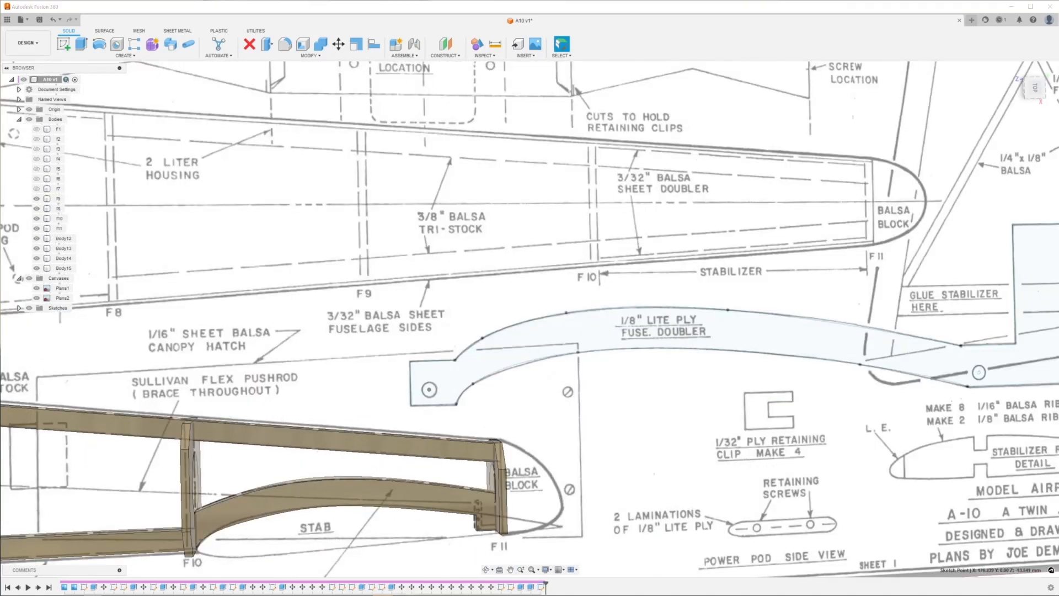
pyautogui.click(533, 344)
pyautogui.press('e')
pyautogui.click(1017, 166)
pyautogui.click(1007, 187)
pyautogui.click(1012, 258)
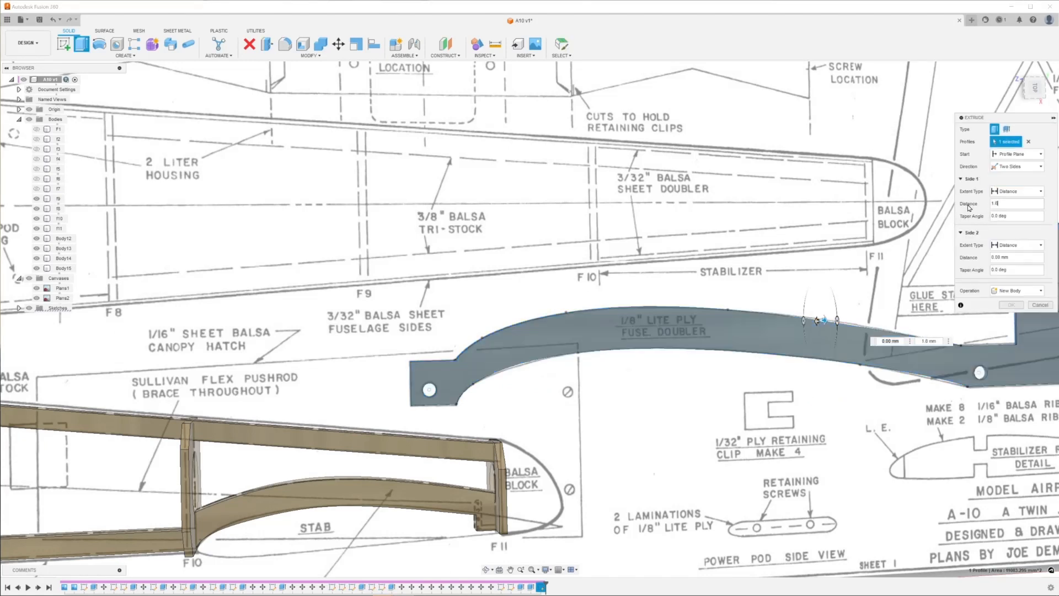
pyautogui.press('Return')
# Move the extruded fuse doubler body up onto the fuselage side view, in line with the lower longeron.
pyautogui.keyDown('shift'); pyautogui.moveTo(972, 255); pyautogui.dragTo(673, 284, button='middle'); pyautogui.keyUp('shift')
pyautogui.rightClick(673, 284)
pyautogui.click(648, 288)
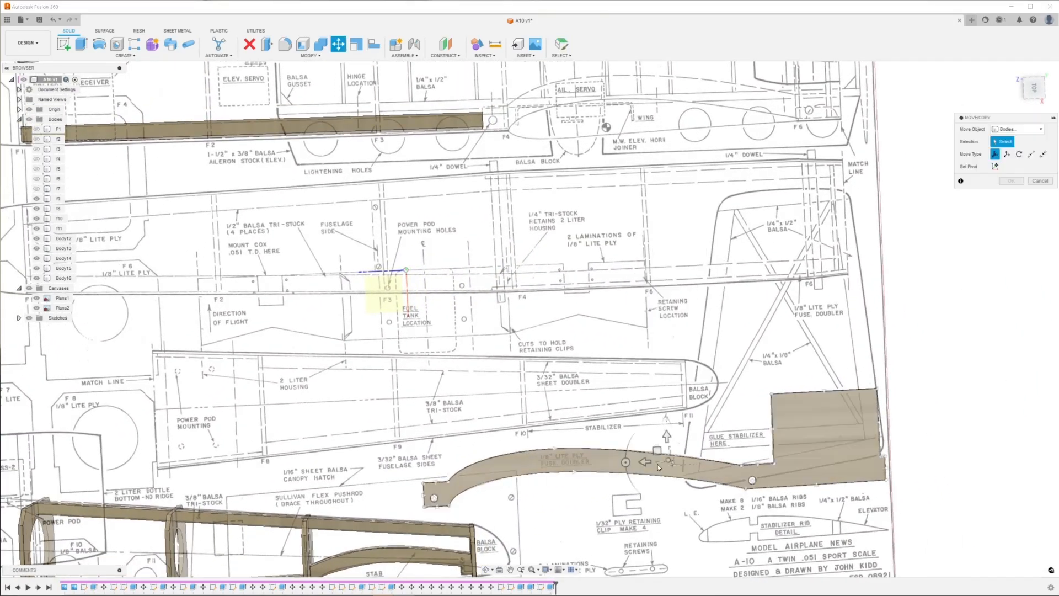
pyautogui.click(660, 462)
pyautogui.moveTo(654, 433); pyautogui.dragTo(660, 76)
pyautogui.moveTo(598, 96); pyautogui.dragTo(697, 104)
pyautogui.moveTo(696, 104); pyautogui.dragTo(668, 254, button='middle')
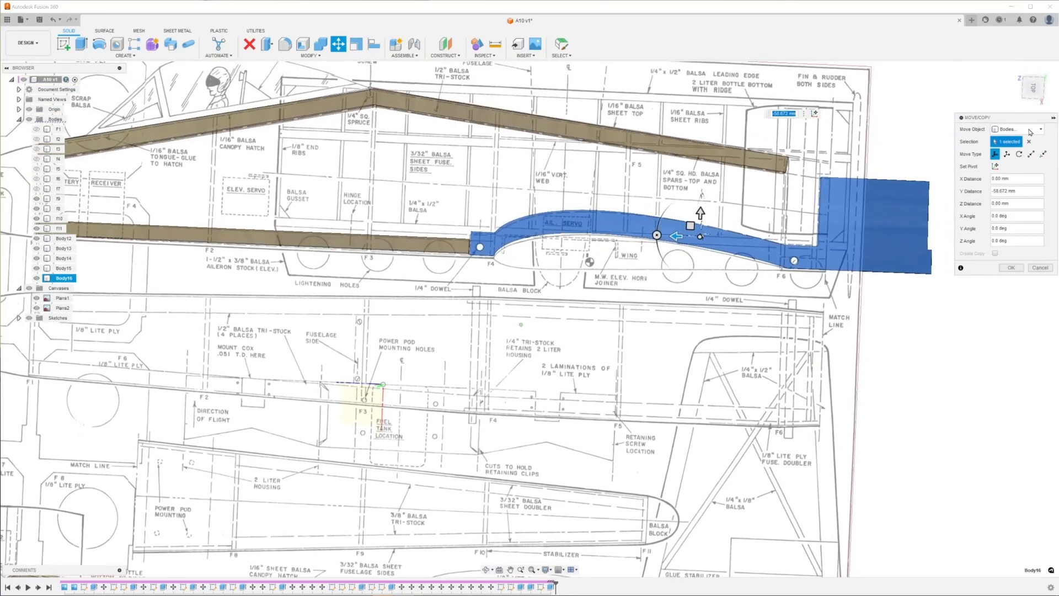
# Check the fuse doubler's alignment at F4 along the wing cutout, nudge it slightly along X and finish the move.
pyautogui.scroll(3, 502, 337)
pyautogui.scroll(3, 502, 337)
pyautogui.moveTo(605, 168); pyautogui.dragTo(577, 286, button='middle')
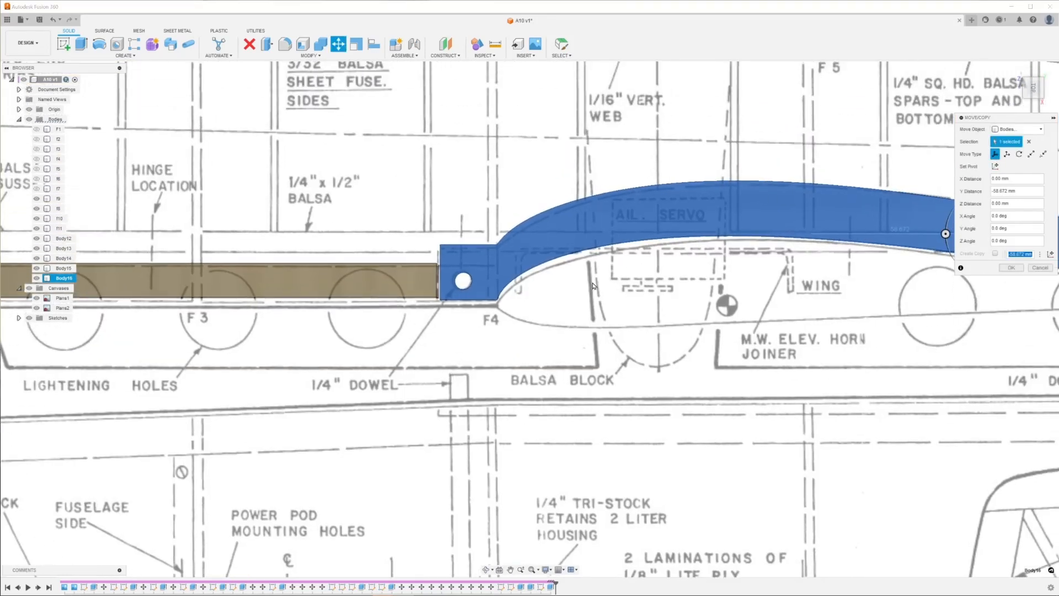
pyautogui.scroll(-2, 708, 279)
pyautogui.moveTo(707, 279); pyautogui.dragTo(643, 298, button='middle')
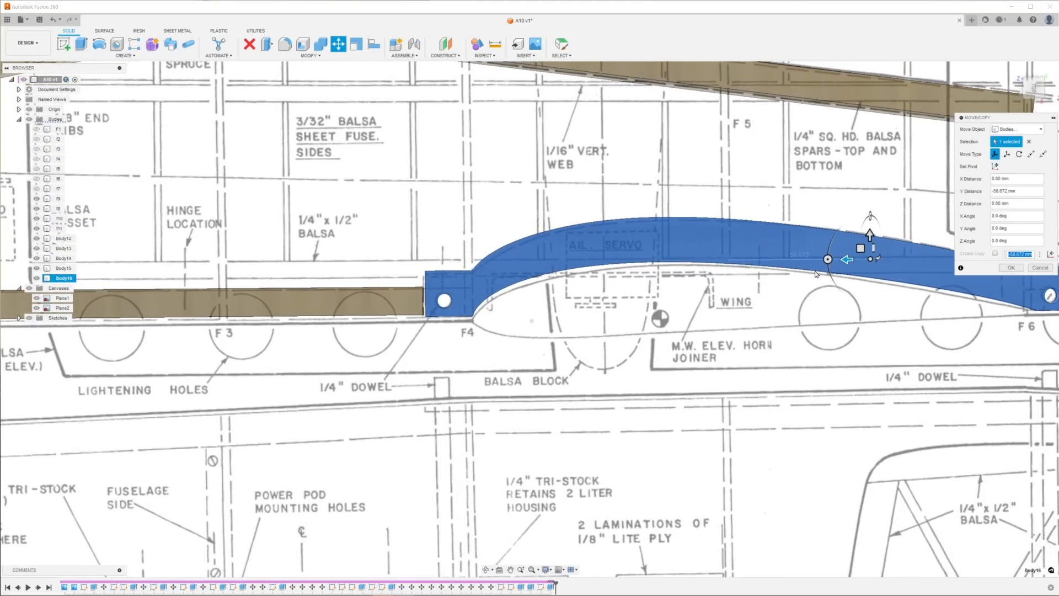
pyautogui.moveTo(870, 235); pyautogui.dragTo(870, 236)
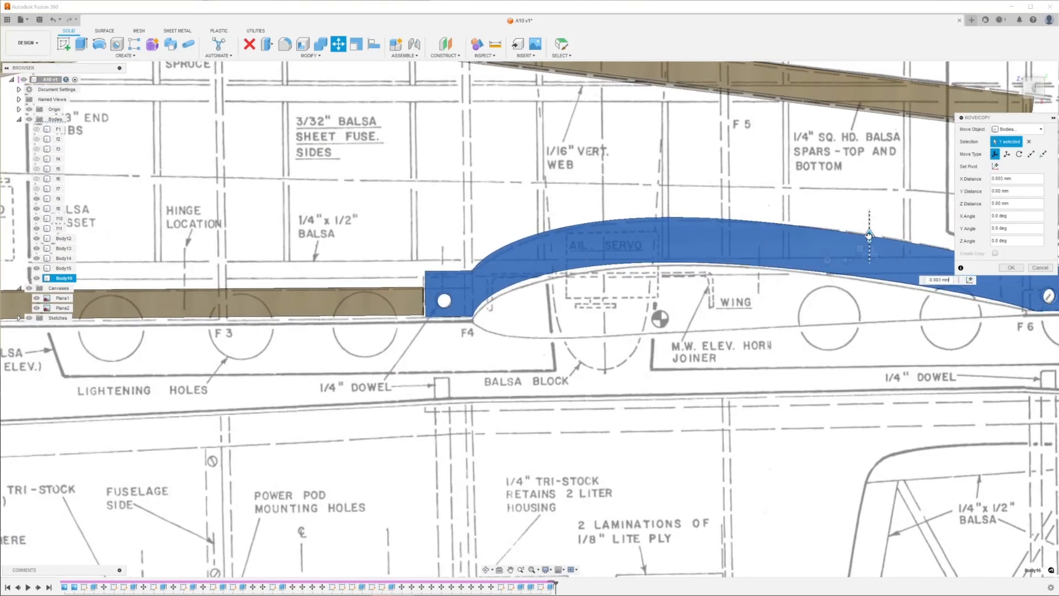
pyautogui.scroll(-4, 867, 238)
pyautogui.keyDown('shift'); pyautogui.moveTo(861, 320); pyautogui.dragTo(879, 350, button='middle'); pyautogui.keyUp('shift')
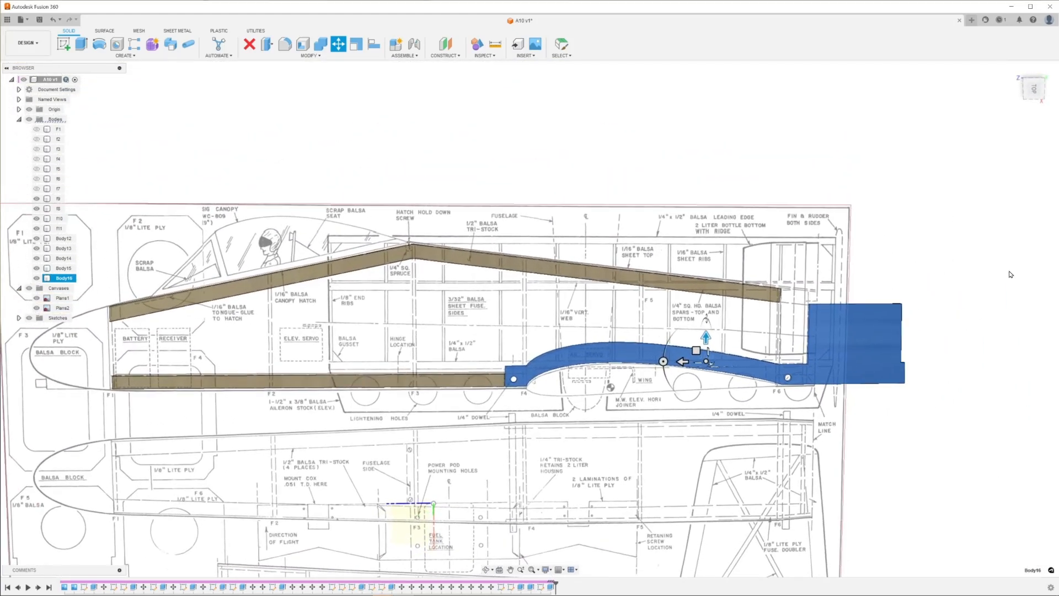
# Make the hidden former bodies F1 to F6 visible.
pyautogui.keyDown('shift'); pyautogui.moveTo(681, 454); pyautogui.dragTo(576, 448, button='middle'); pyautogui.keyUp('shift')
pyautogui.click(36, 129)
pyautogui.click(37, 139)
pyautogui.click(36, 149)
pyautogui.click(37, 159)
pyautogui.click(37, 169)
pyautogui.click(36, 179)
pyautogui.keyDown('shift'); pyautogui.moveTo(165, 248); pyautogui.dragTo(206, 258, button='middle'); pyautogui.keyUp('shift')
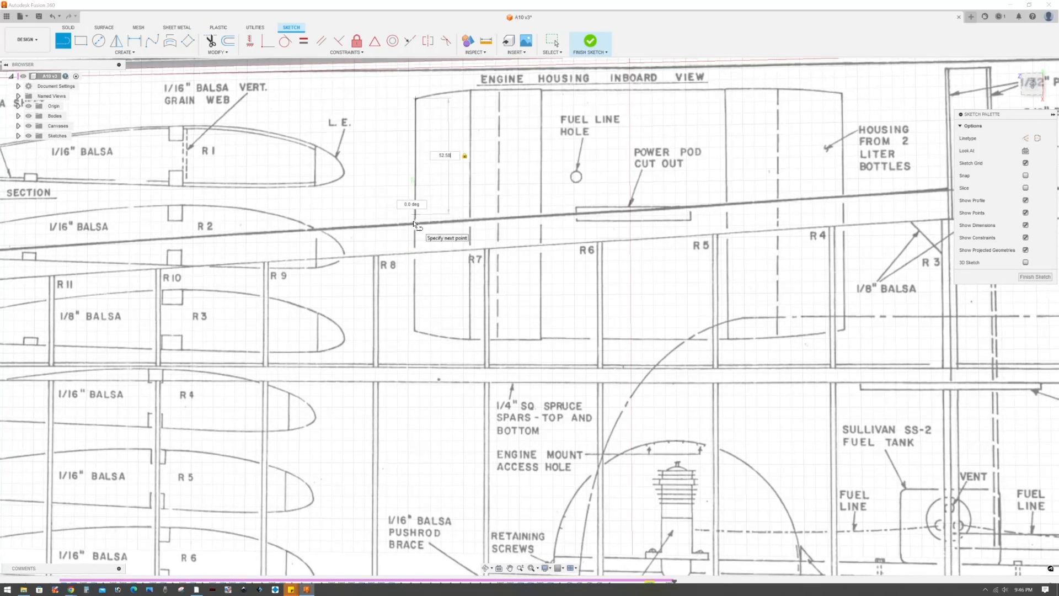
# Finish the 52.5 mm front edge line of the engine housing and draw its centerline across to the rear edge.
pyautogui.press('Return')
pyautogui.press('Escape')
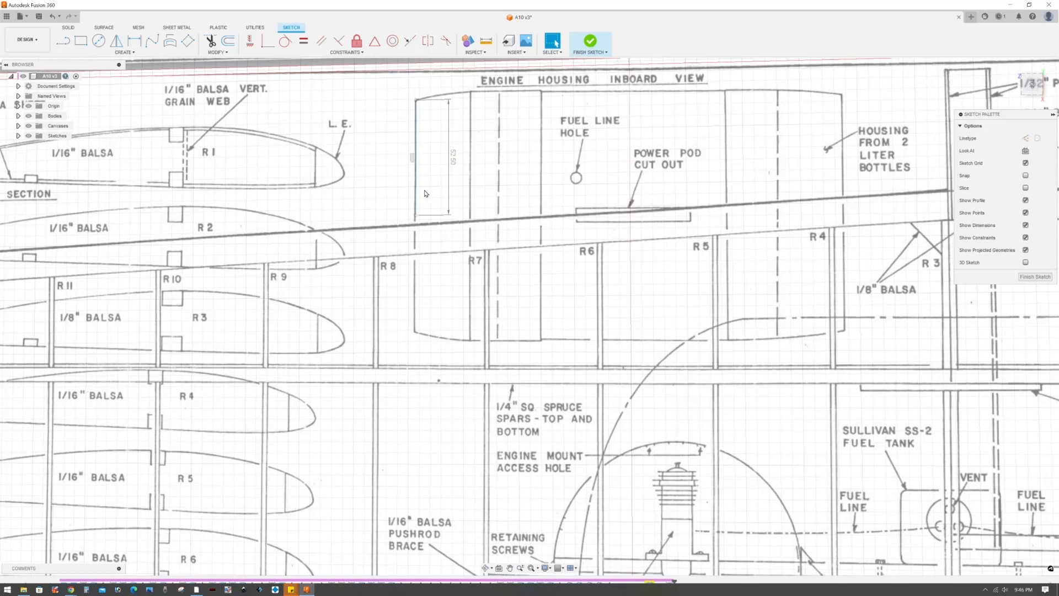
pyautogui.click(422, 219)
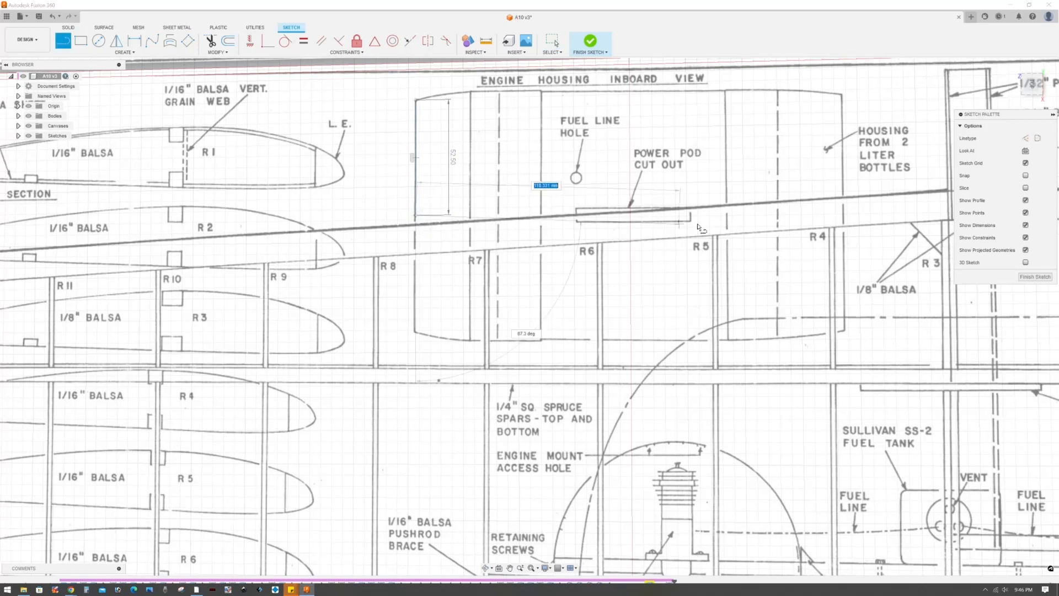
pyautogui.doubleClick(844, 211)
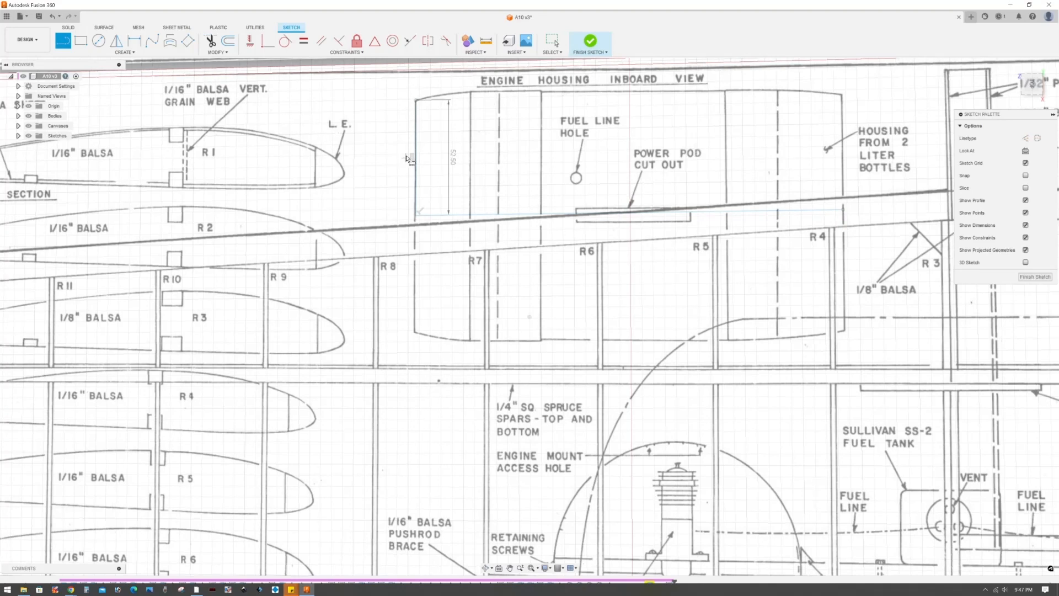
# Trace the engine housing's straight upper edge segments and its rear edge down to the centerline.
pyautogui.scroll(2, 407, 159)
pyautogui.click(410, 129)
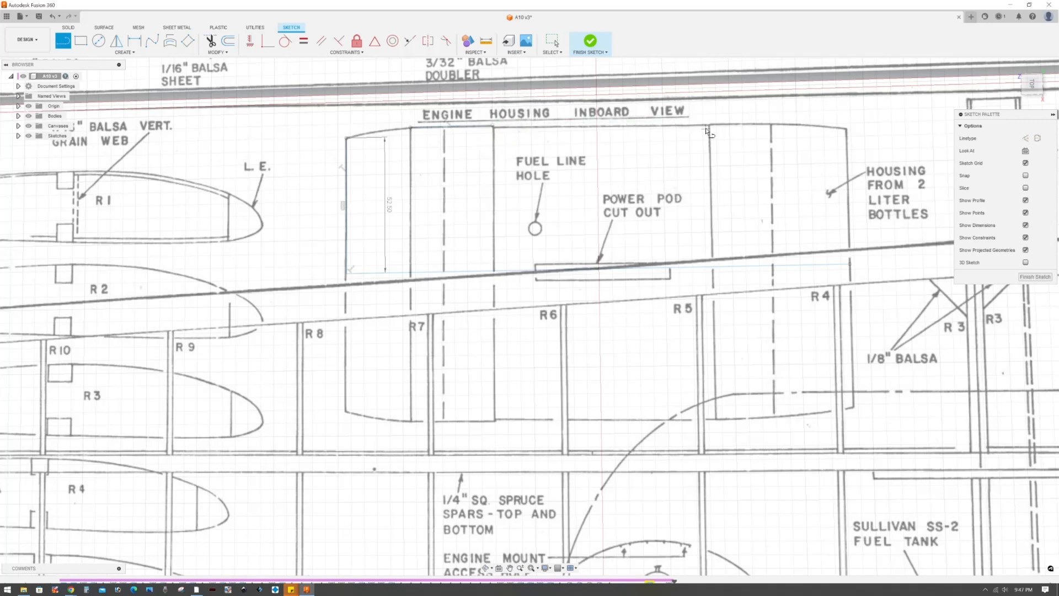
pyautogui.scroll(5, 567, 88)
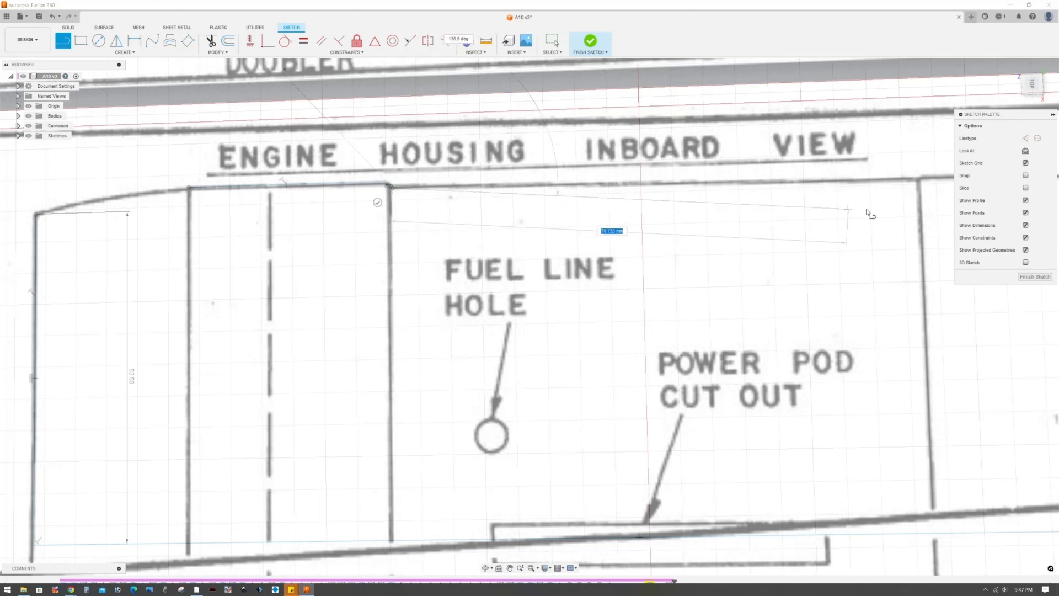
pyautogui.scroll(-5, 710, 210)
pyautogui.scroll(5, 712, 211)
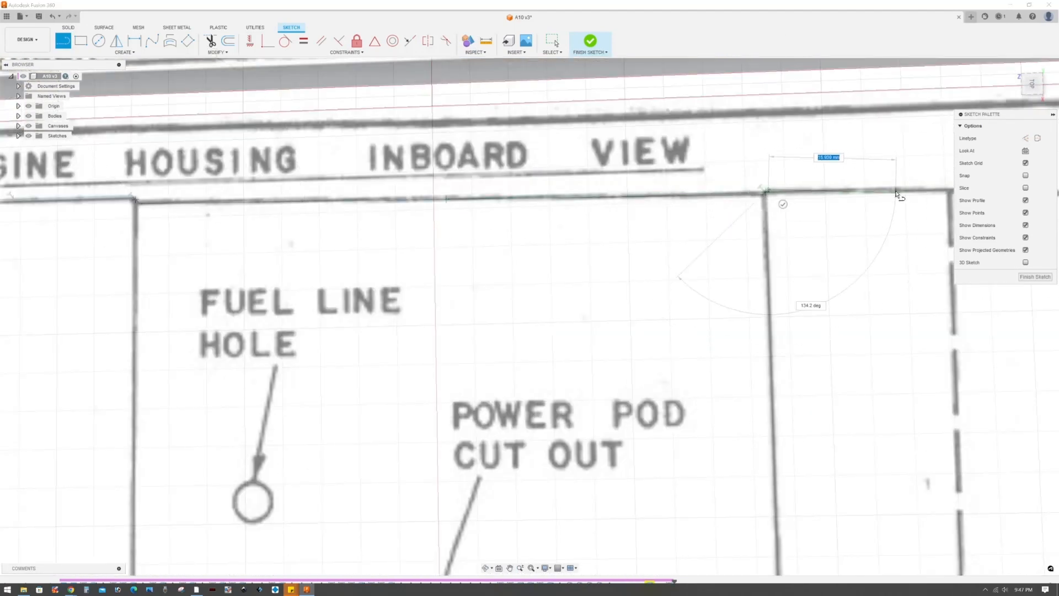
pyautogui.scroll(-5, 897, 194)
pyautogui.click(912, 211)
pyautogui.scroll(2, 748, 232)
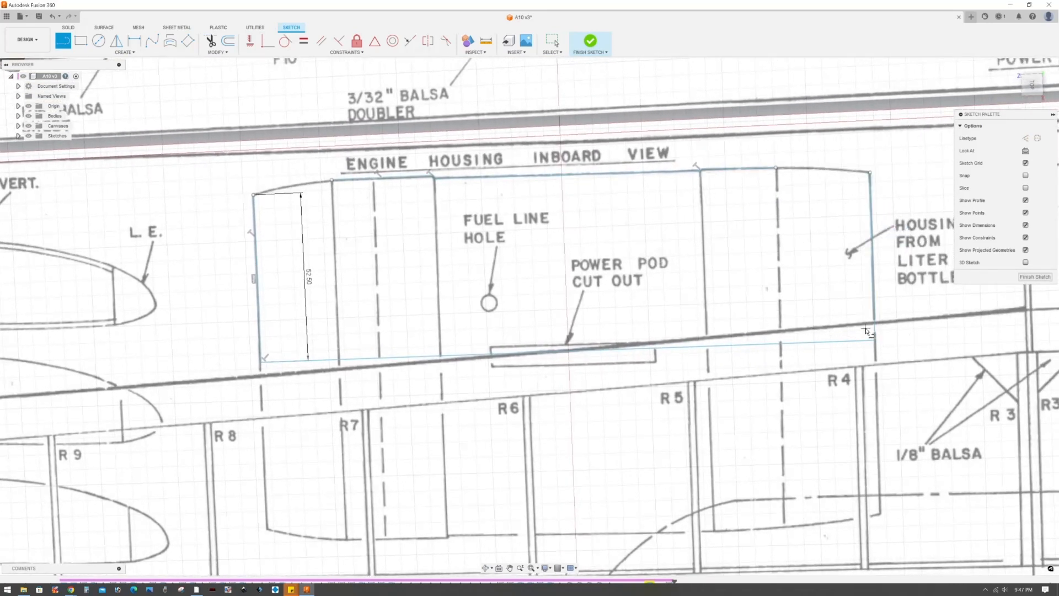
# Add three-point arcs along the curved front and rear ends of the engine housing's upper edge to close the profile.
pyautogui.click(125, 53)
pyautogui.moveTo(90, 86)
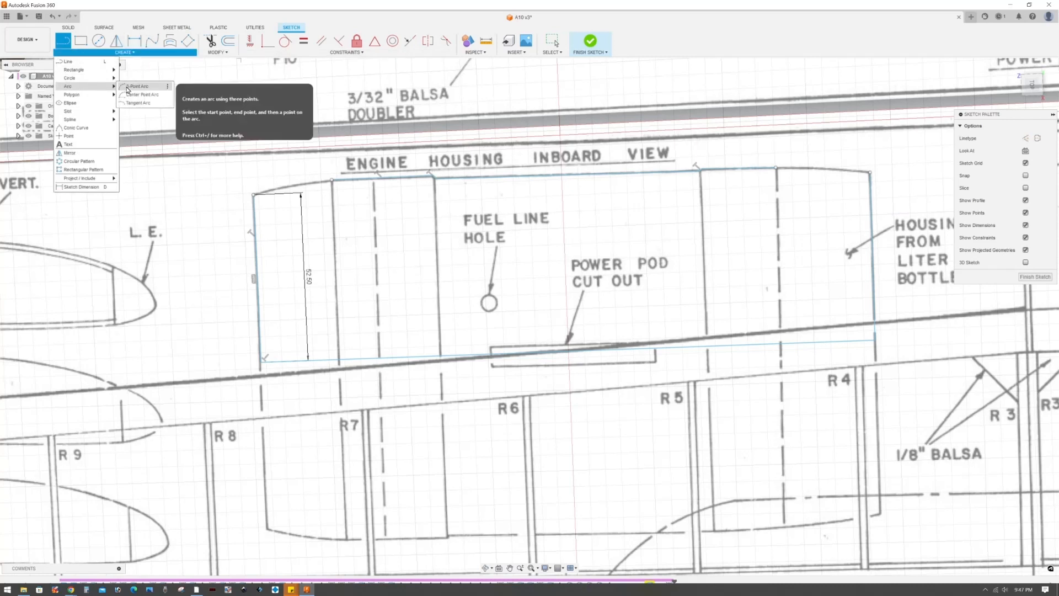
pyautogui.click(145, 86)
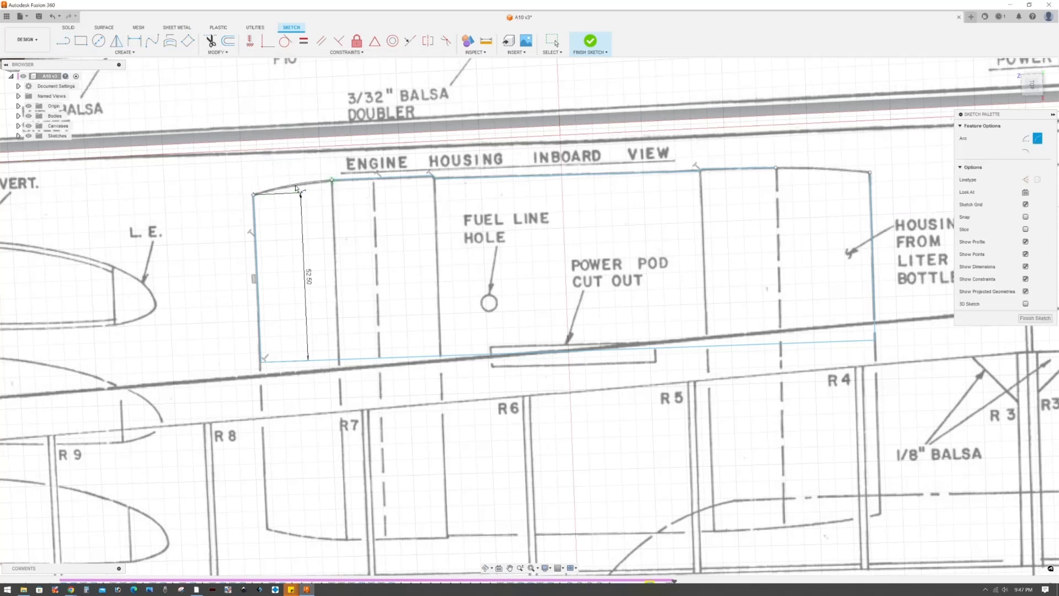
pyautogui.click(832, 169)
pyautogui.press('Escape')
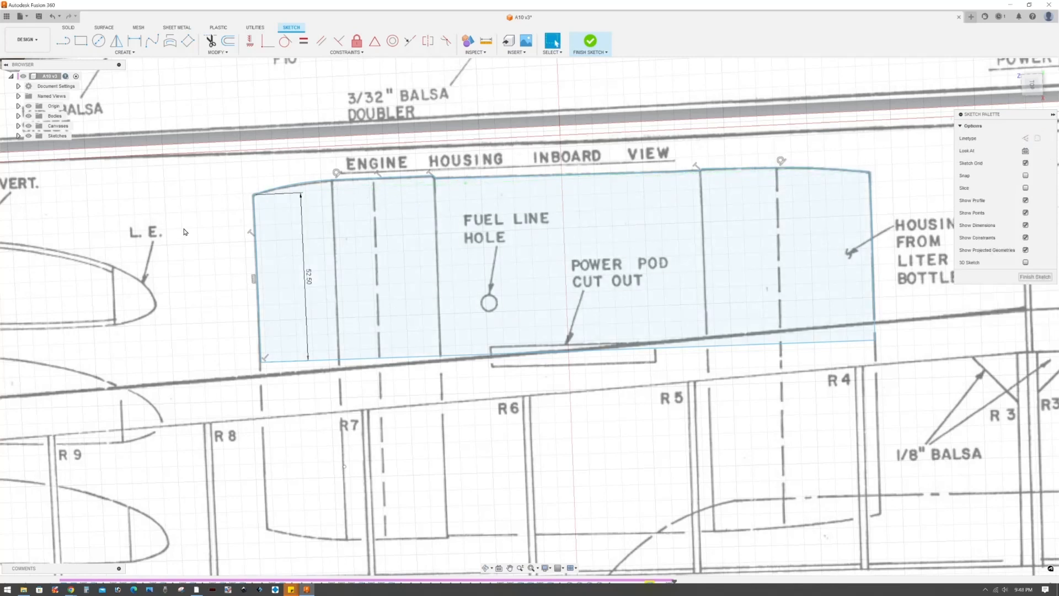
# Finish the sketch and revolve the engine housing profile 360 degrees about its centerline as a new body.
pyautogui.scroll(-5, 232, 242)
pyautogui.scroll(3, 231, 242)
pyautogui.click(135, 53)
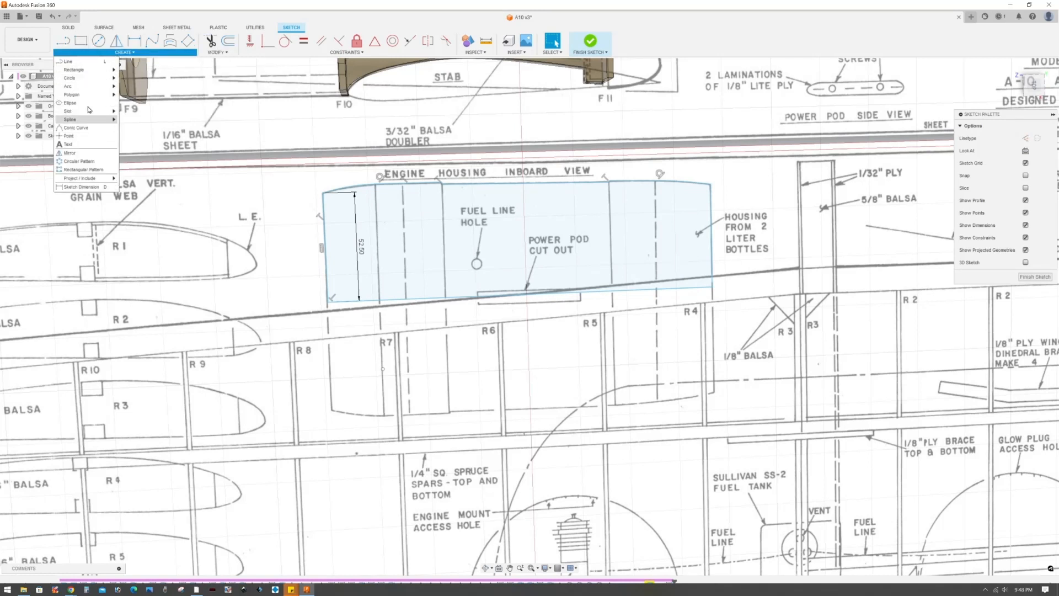
pyautogui.click(1027, 277)
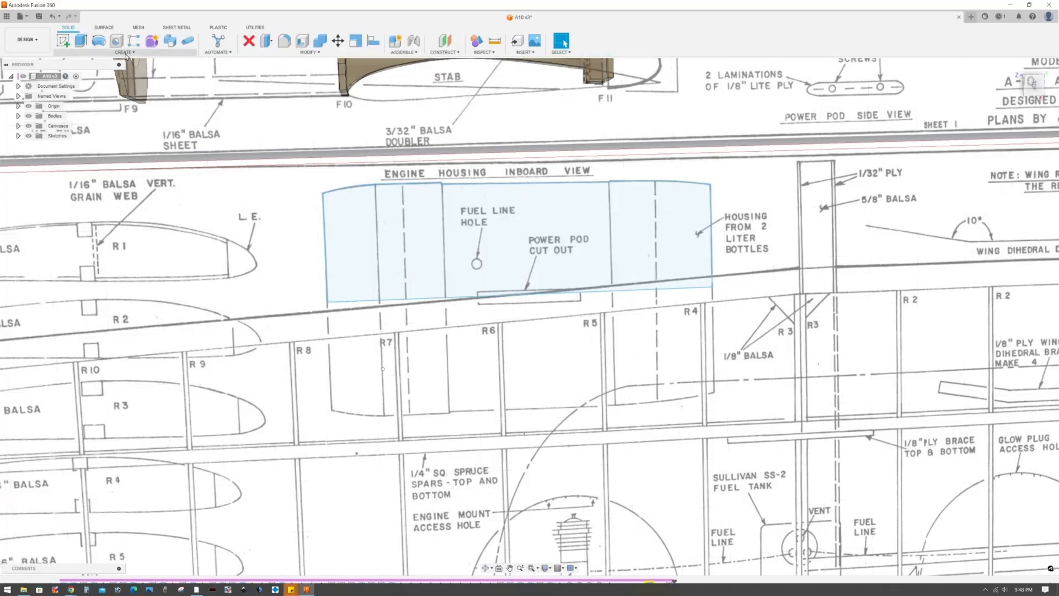
pyautogui.click(98, 41)
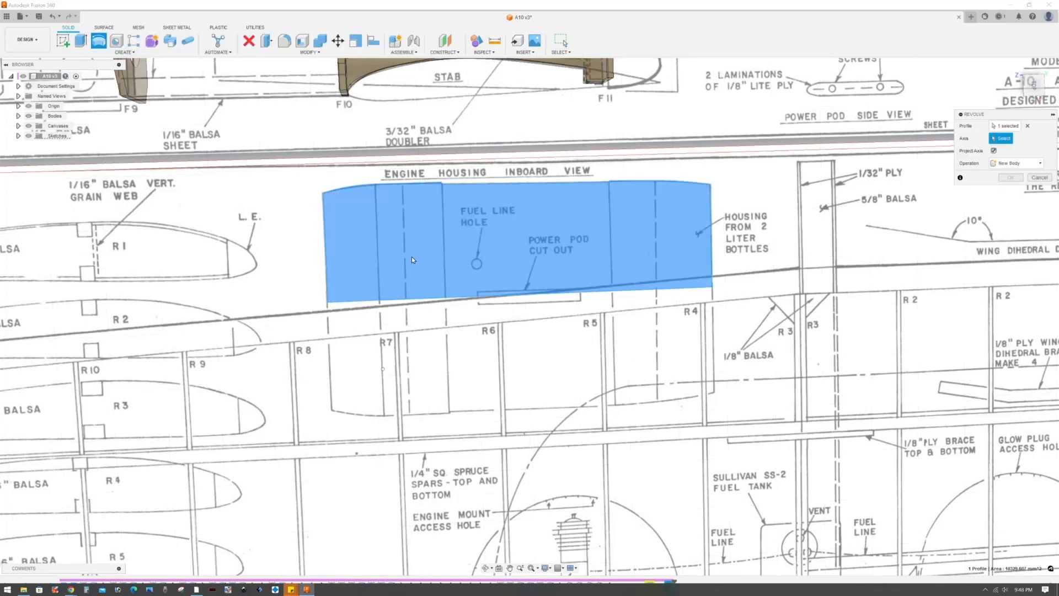
pyautogui.click(486, 300)
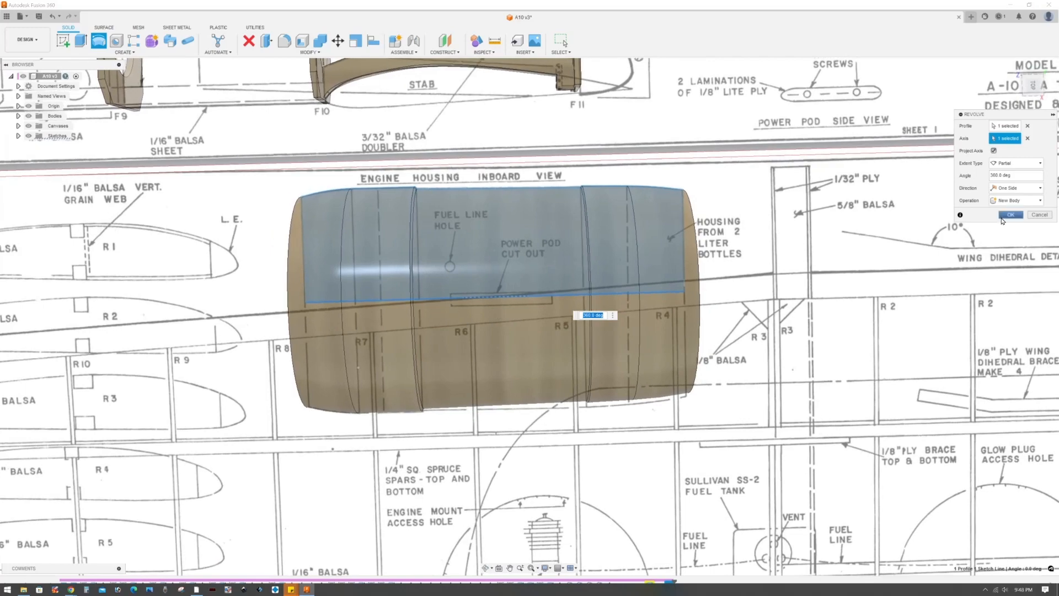
pyautogui.click(1010, 215)
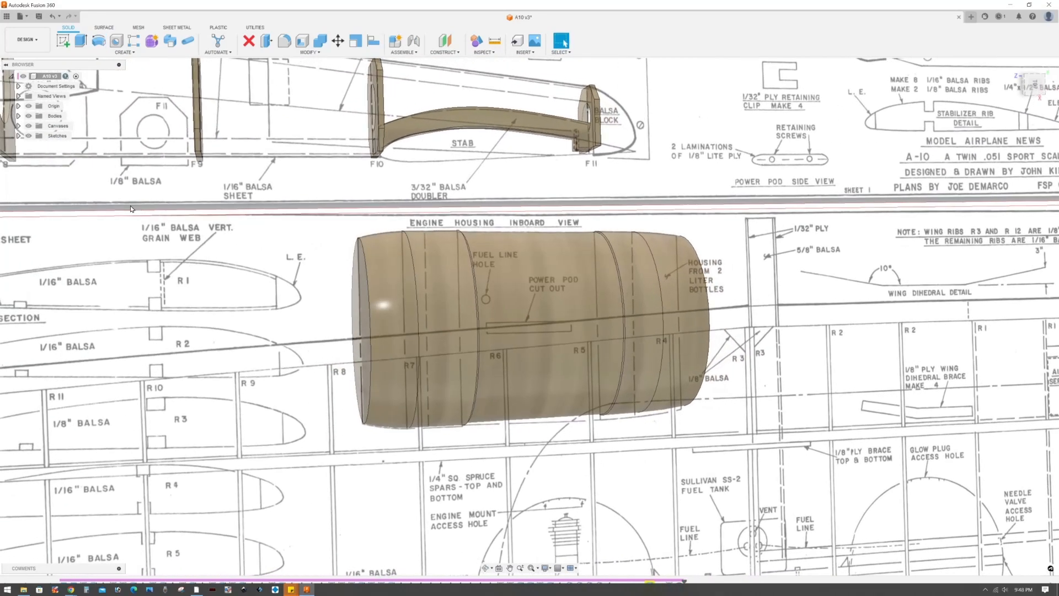
# Hide the canvases and set up a shell of the engine housing from its flat front face with 3 mm inside thickness.
pyautogui.click(28, 126)
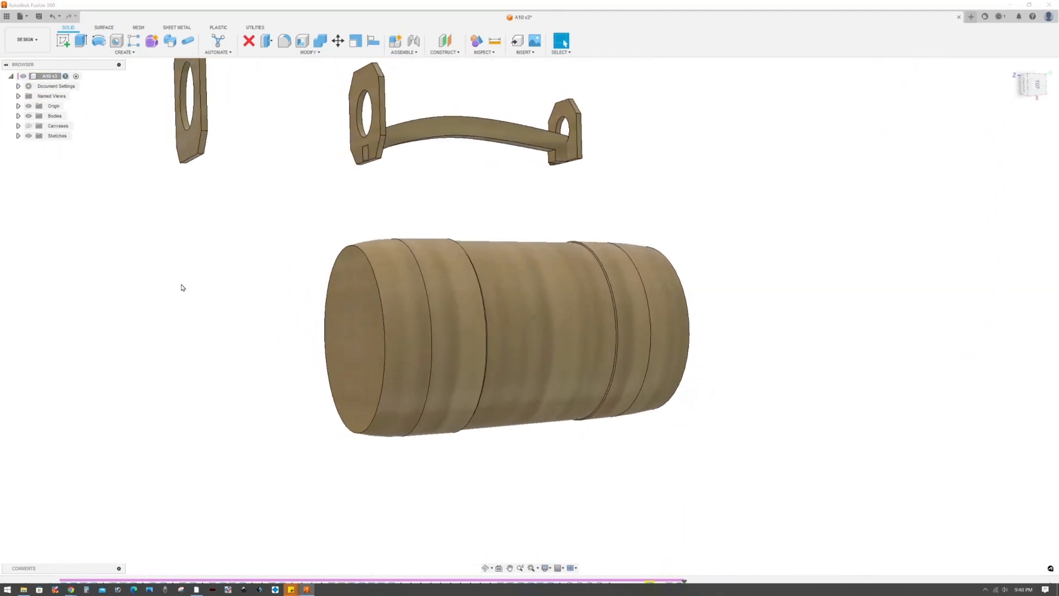
pyautogui.click(302, 40)
pyautogui.click(365, 339)
pyautogui.write('2')
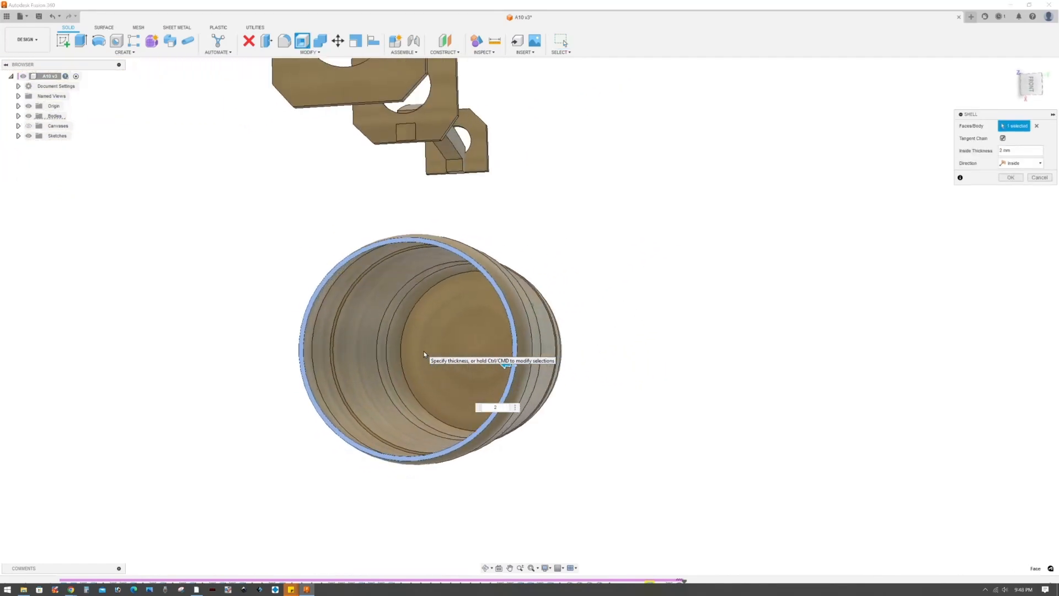
pyautogui.press('BackSpace')
pyautogui.write('3')
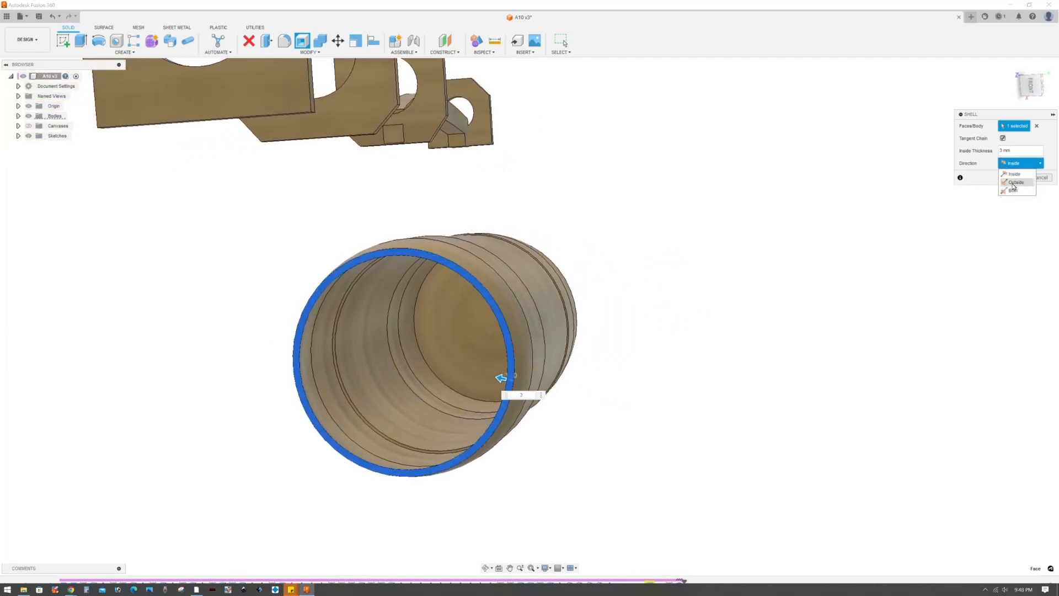
# Try the Outside and Both shell directions and switch back to Inside.
pyautogui.click(1013, 183)
pyautogui.click(1014, 191)
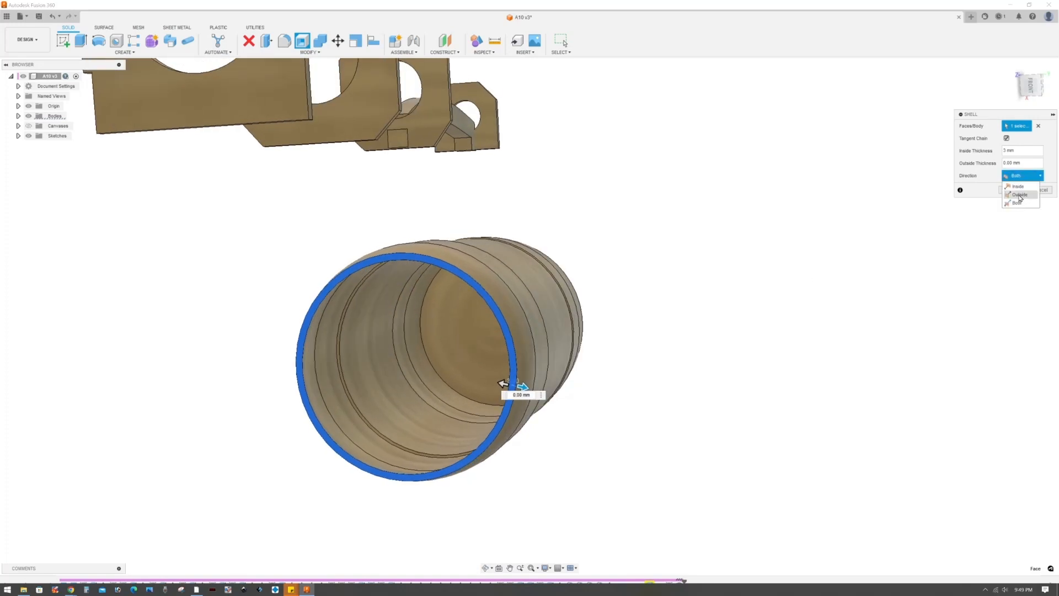
pyautogui.click(1020, 195)
pyautogui.click(1021, 162)
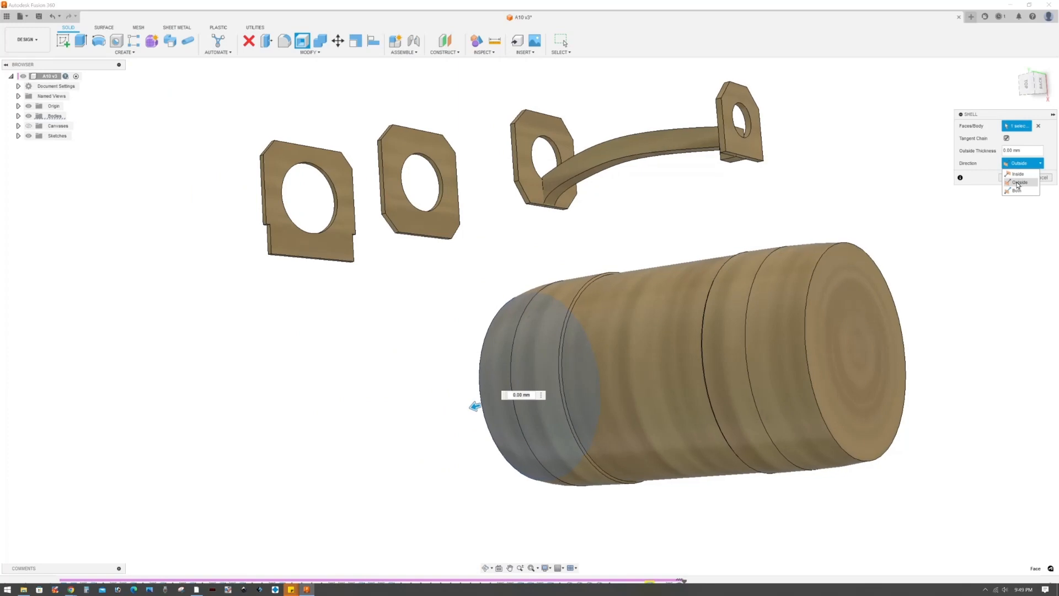
pyautogui.click(1018, 174)
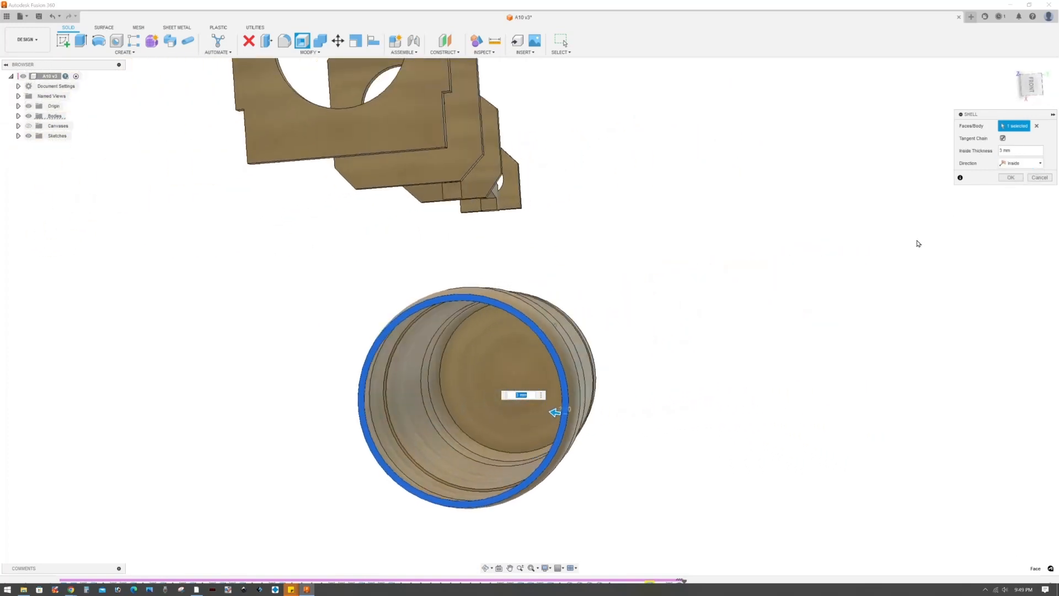
# Apply the inside shell to the engine housing and show the plan canvases again.
pyautogui.press('Return')
pyautogui.moveTo(506, 380)
pyautogui.keyDown('shift'); pyautogui.mouseDown(button='middle')
pyautogui.moveTo(631, 369)
pyautogui.moveTo(640, 355)
pyautogui.mouseUp(button='middle'); pyautogui.keyUp('shift')
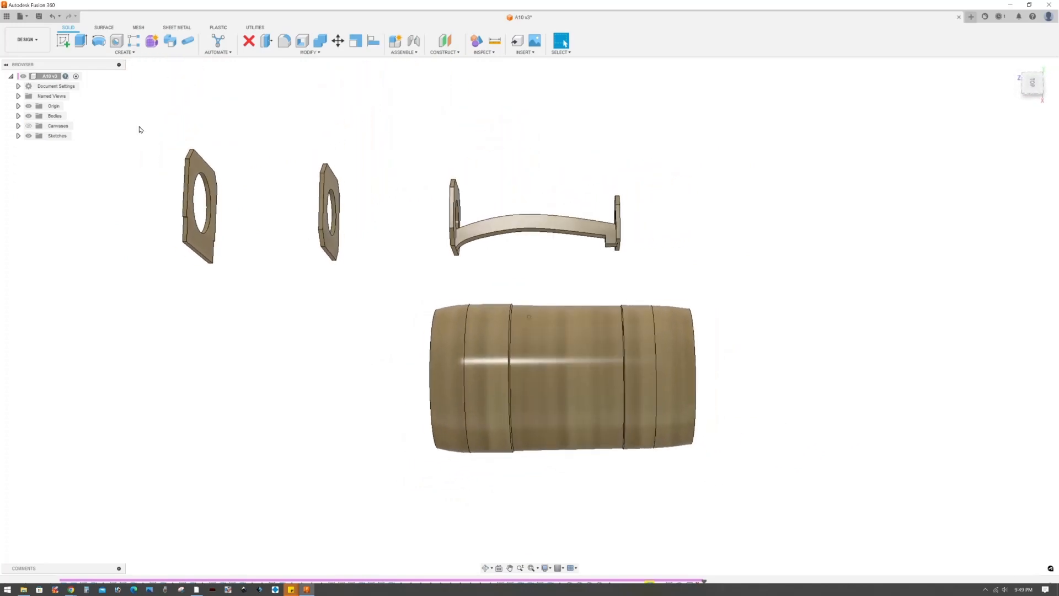
pyautogui.click(29, 125)
pyautogui.keyDown('shift'); pyautogui.moveTo(265, 331); pyautogui.dragTo(286, 382, button='middle'); pyautogui.keyUp('shift')
pyautogui.scroll(-3, 558, 342)
pyautogui.scroll(2, 557, 354)
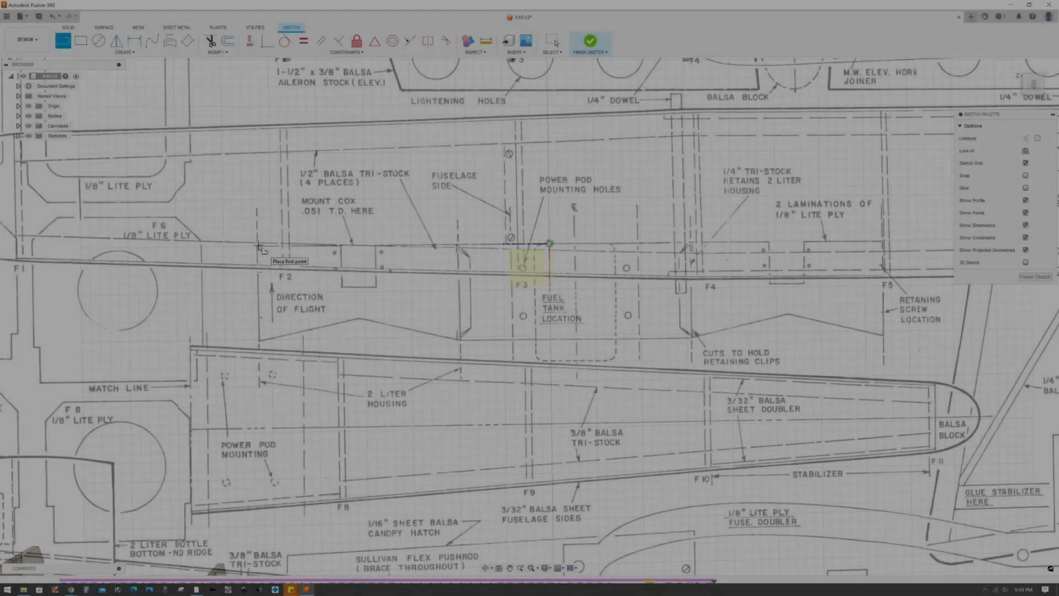
# Trace the power pod plate's closed outline with lines over the plan, including the two notches along its lower edge.
pyautogui.click(260, 246)
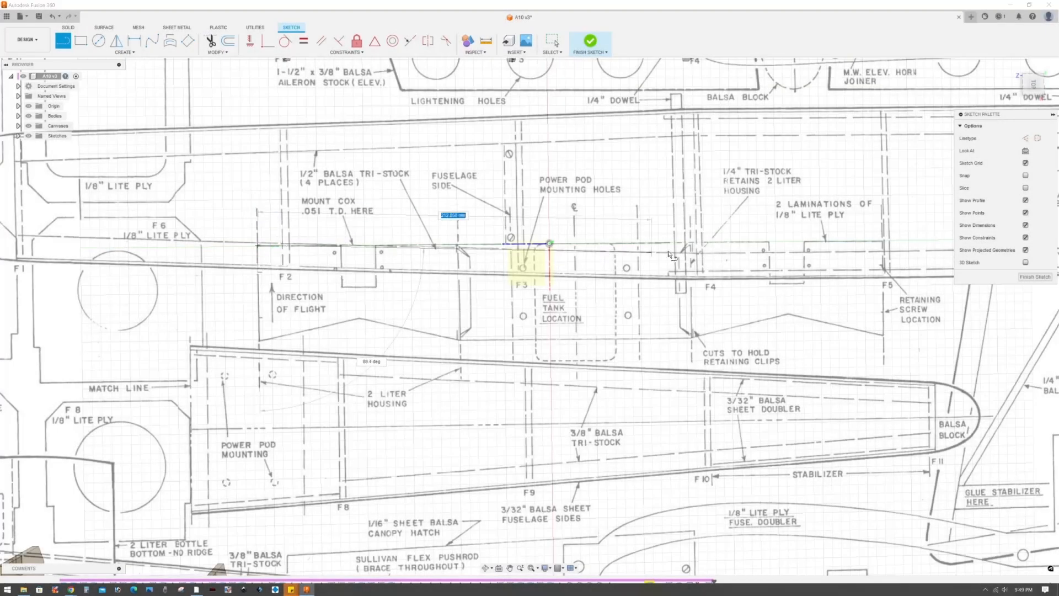
pyautogui.click(884, 259)
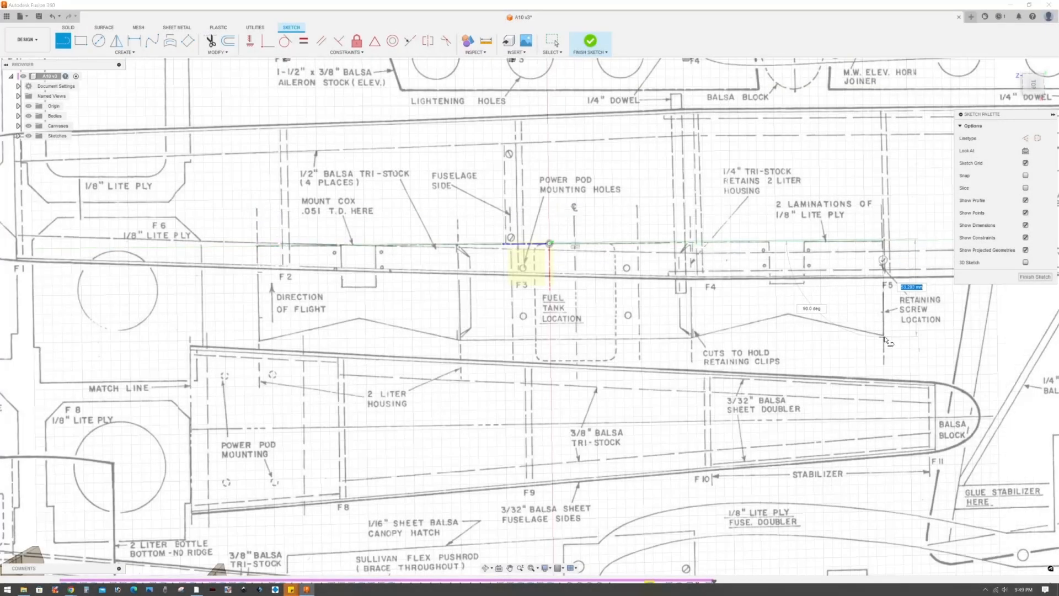
pyautogui.click(883, 337)
pyautogui.click(789, 315)
pyautogui.click(693, 334)
pyautogui.click(458, 340)
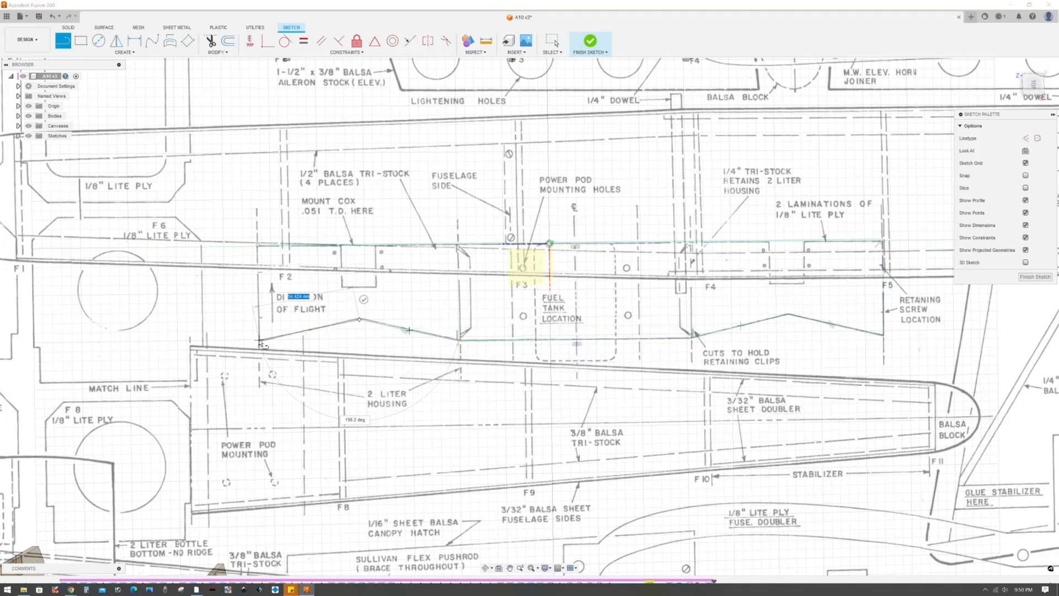
pyautogui.click(258, 247)
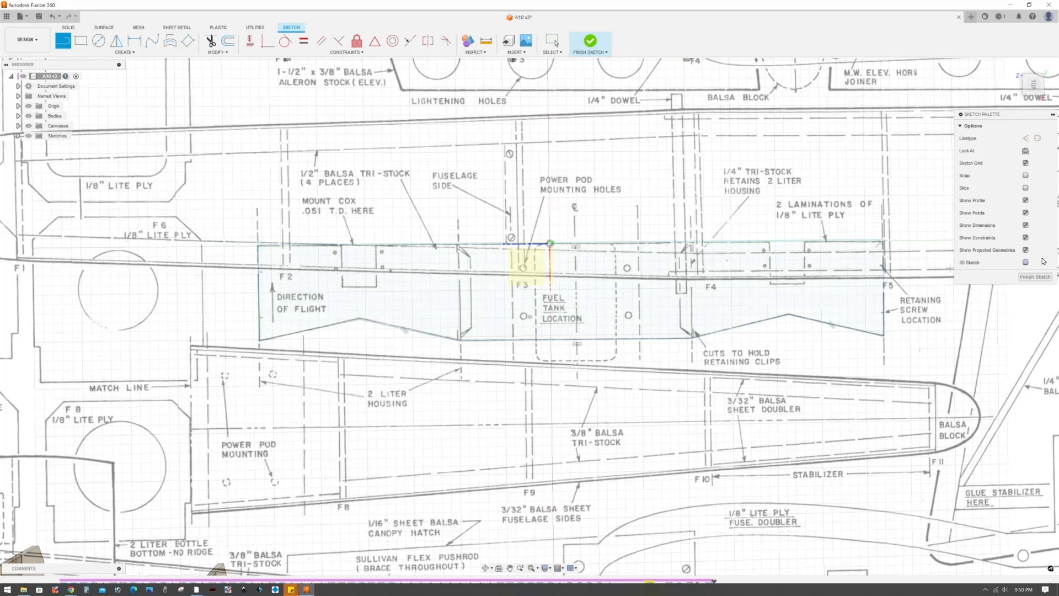
# Finish the sketch and extrude the power pod plate profile 3.175 mm as a new body.
pyautogui.click(1035, 276)
pyautogui.click(819, 284)
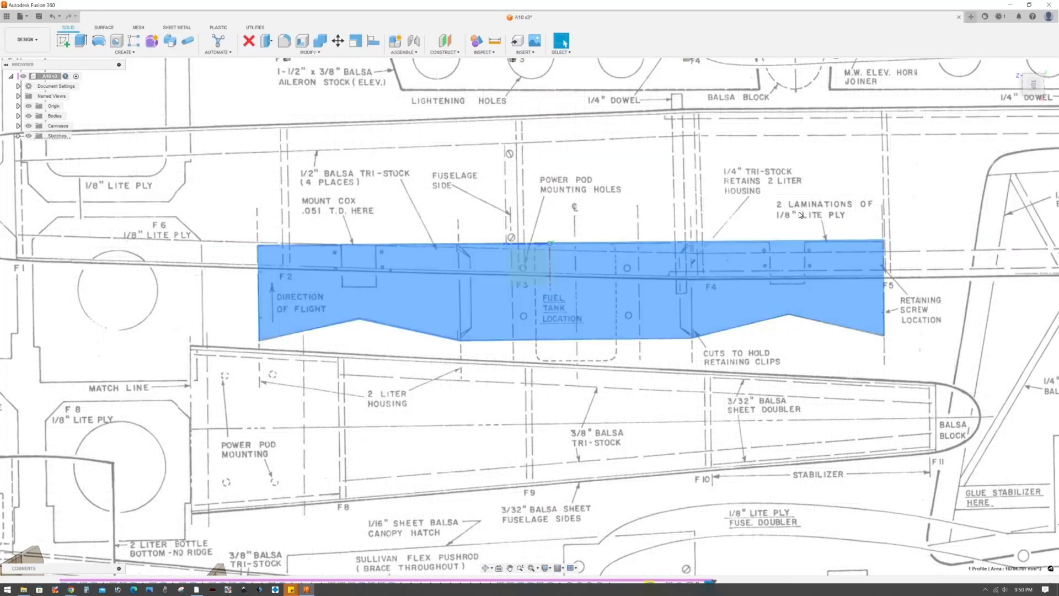
pyautogui.write('e')
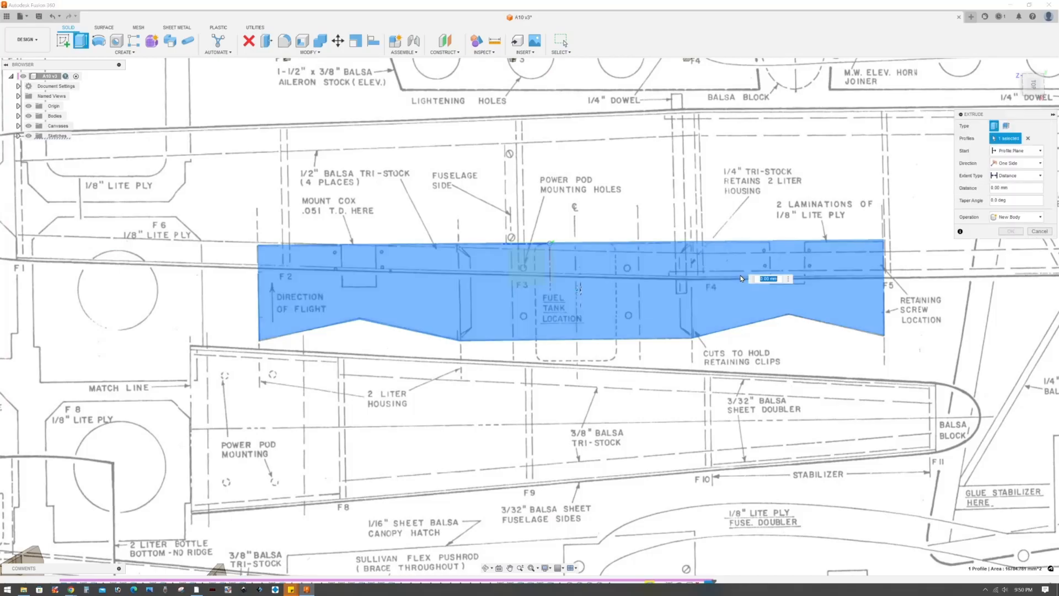
pyautogui.write('3.175')
pyautogui.press('Return')
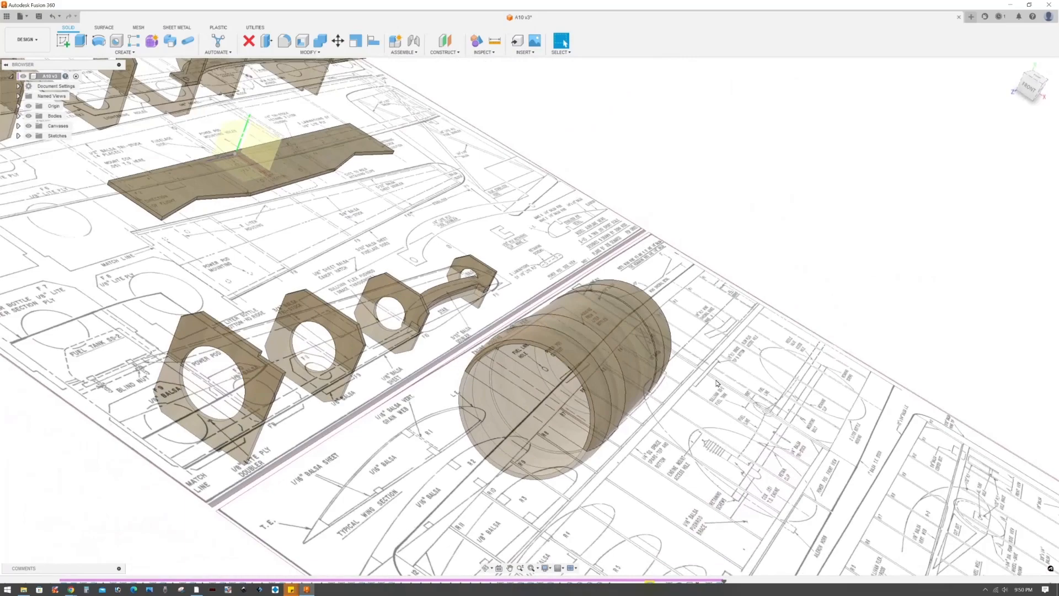
# Create an offset construction plane about 52 mm above the upper face of the power pod plate.
pyautogui.keyDown('shift'); pyautogui.moveTo(717, 383); pyautogui.dragTo(684, 385, button='middle'); pyautogui.keyUp('shift')
pyautogui.click(444, 43)
pyautogui.click(464, 60)
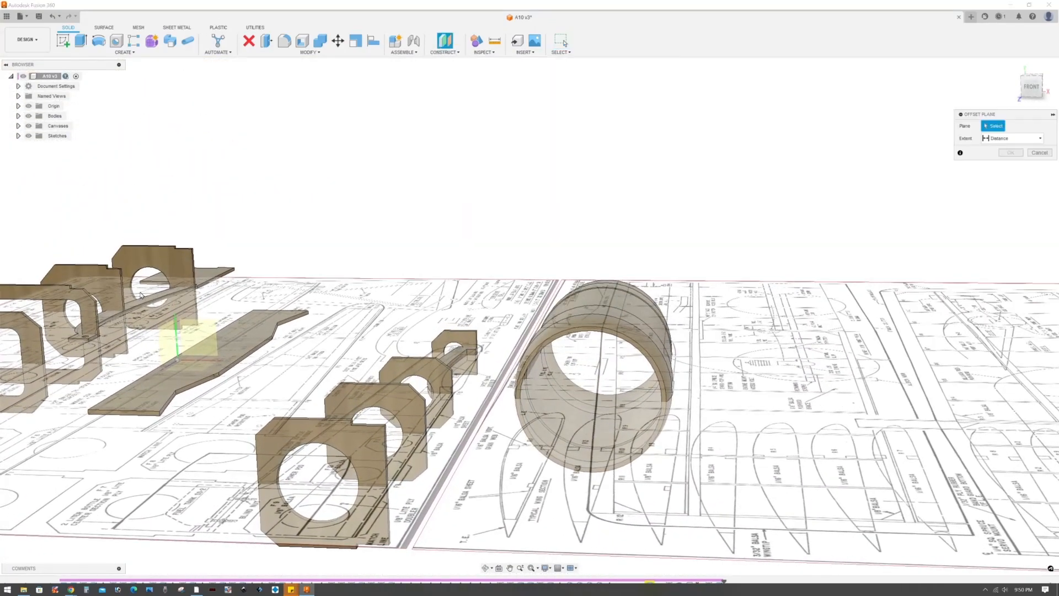
pyautogui.keyDown('shift'); pyautogui.moveTo(191, 365); pyautogui.dragTo(163, 381, button='middle'); pyautogui.keyUp('shift')
pyautogui.click(179, 373)
pyautogui.moveTo(221, 331); pyautogui.dragTo(230, 262)
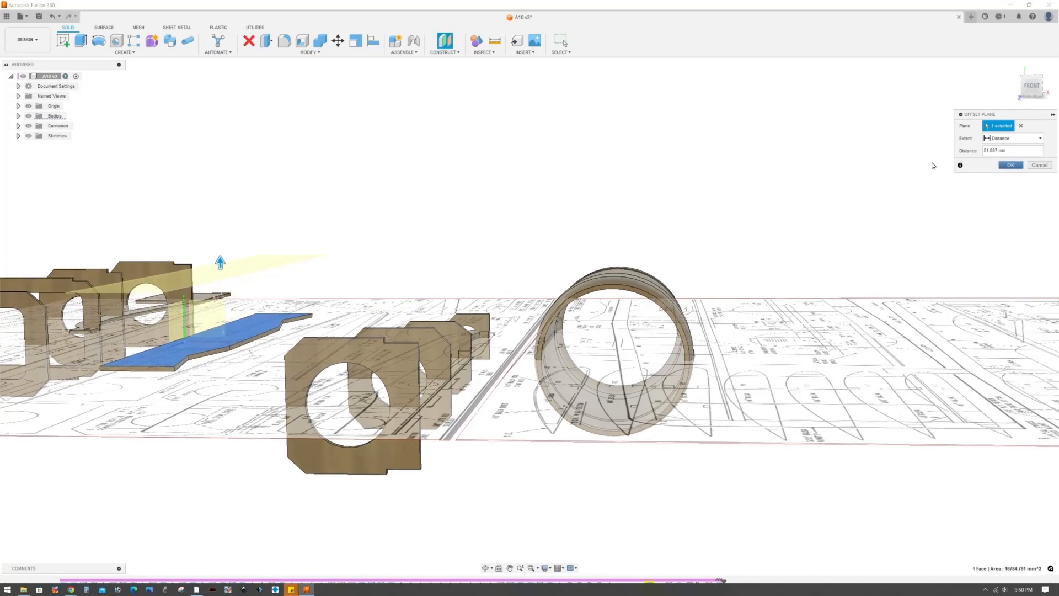
pyautogui.click(1009, 165)
# Sketch on the offset plane and trace the power pod cut-out rectangle over the engine housing with lines.
pyautogui.keyDown('shift'); pyautogui.moveTo(827, 254); pyautogui.dragTo(676, 352, button='middle'); pyautogui.keyUp('shift')
pyautogui.scroll(5, 676, 352)
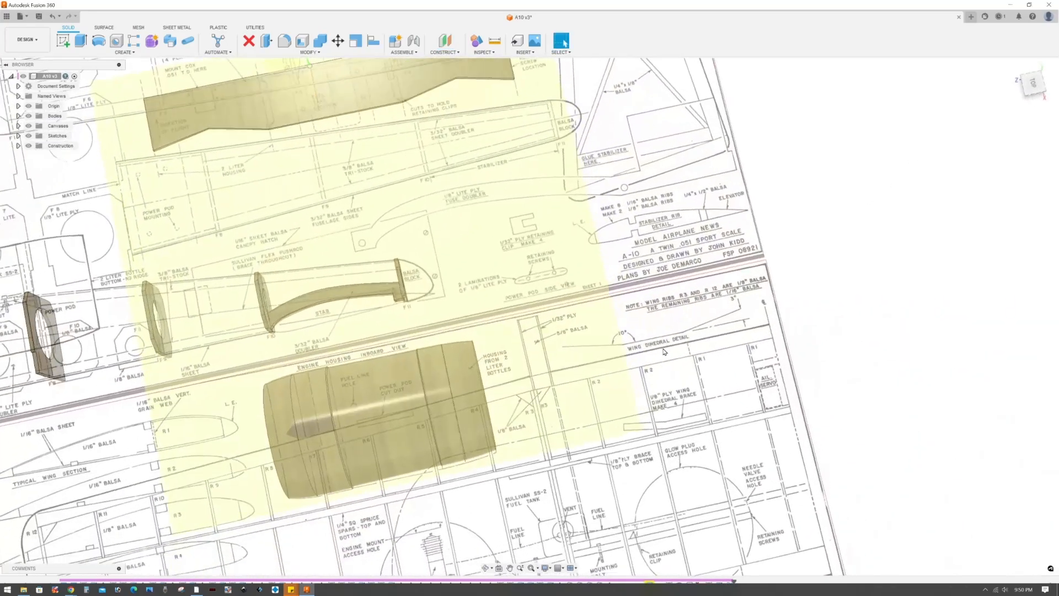
pyautogui.click(1033, 83)
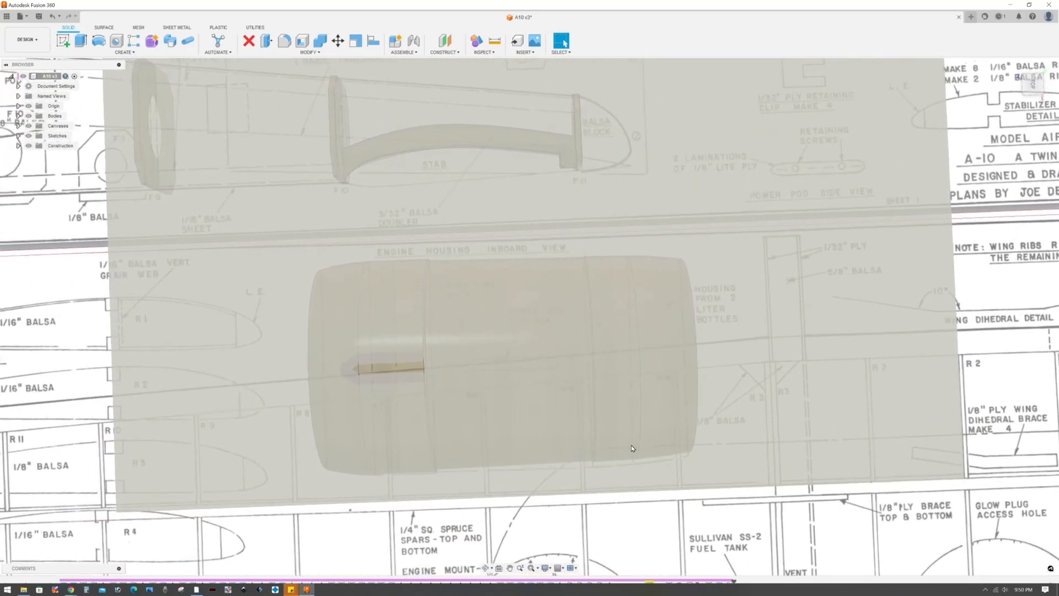
pyautogui.click(550, 390)
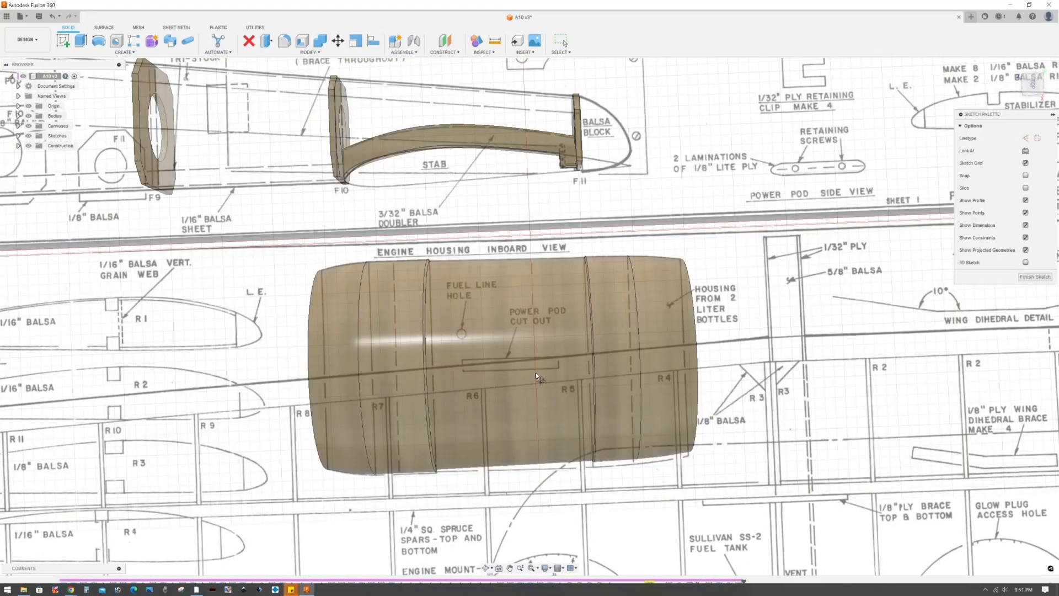
pyautogui.press('l')
pyautogui.click(462, 358)
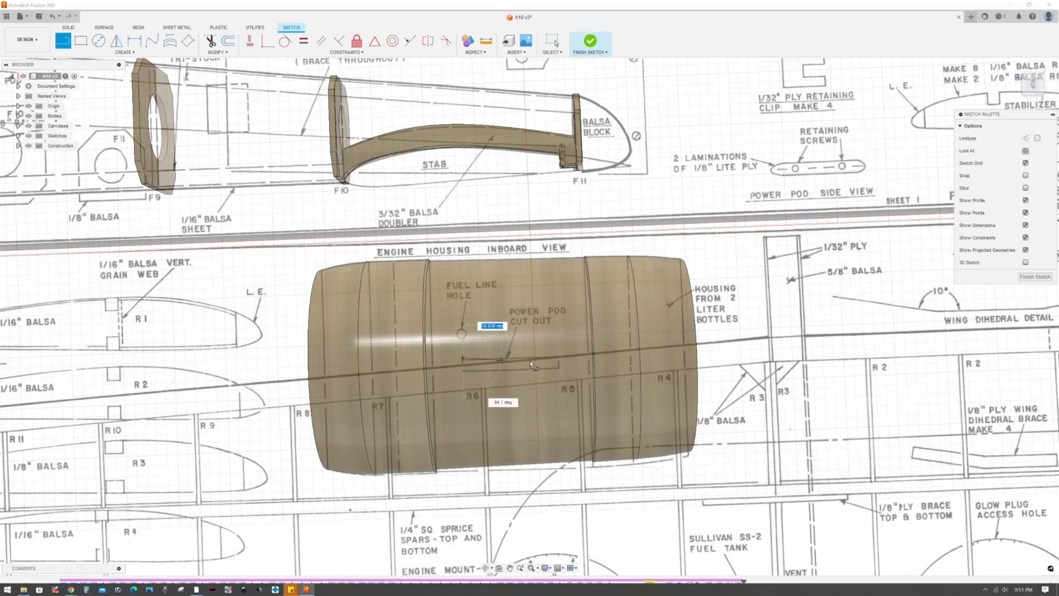
pyautogui.click(557, 376)
pyautogui.press('Escape')
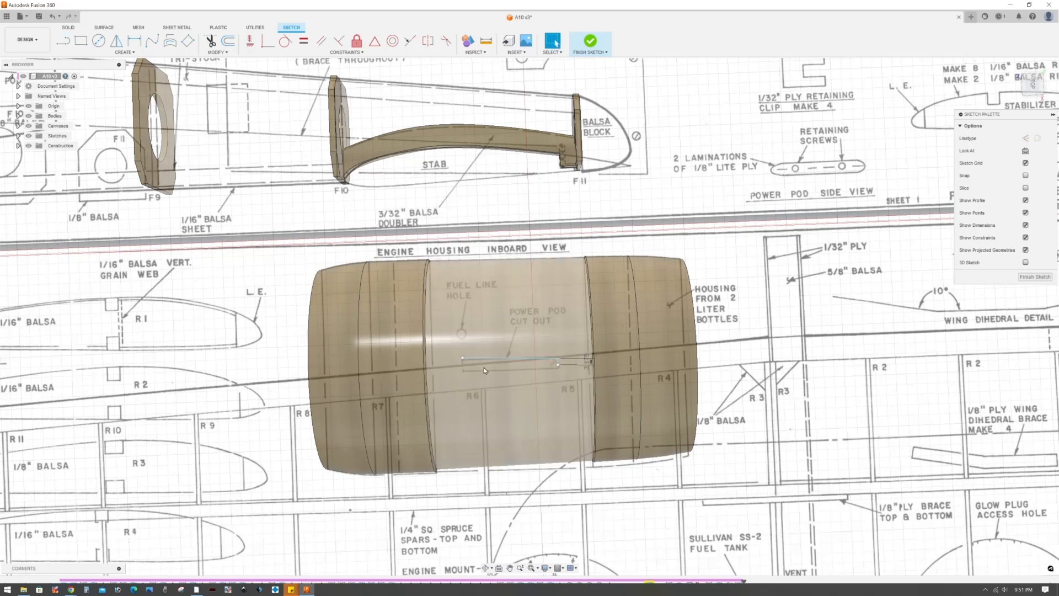
pyautogui.press('l')
pyautogui.click(559, 364)
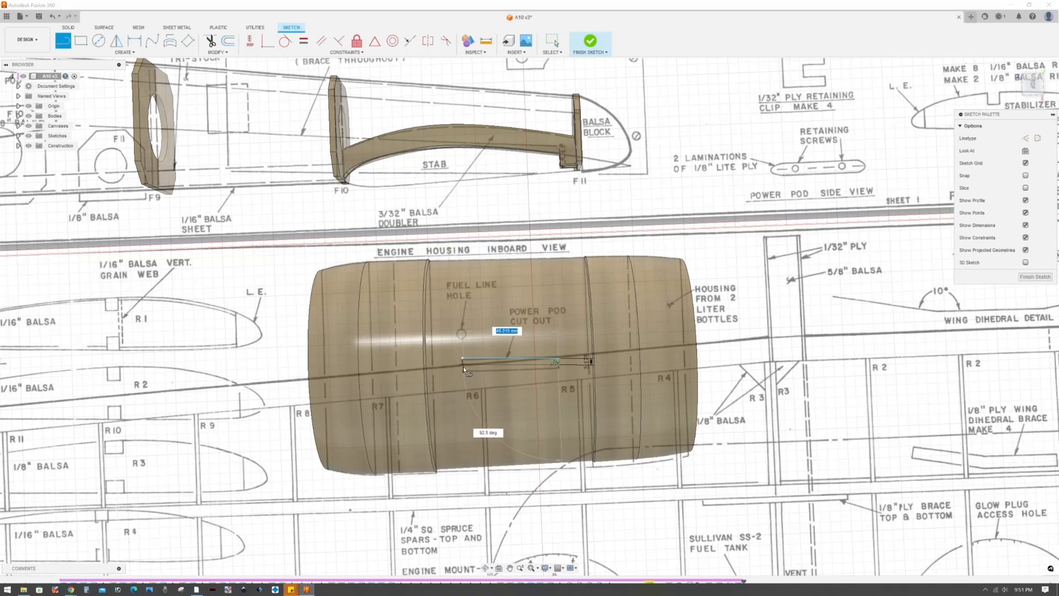
pyautogui.press('Escape')
# Extrude the power pod cut-out profile downward as a cut through the engine housing wall.
pyautogui.keyDown('shift'); pyautogui.moveTo(486, 391); pyautogui.dragTo(591, 382, button='middle'); pyautogui.keyUp('shift')
pyautogui.click(590, 382)
pyautogui.press('e')
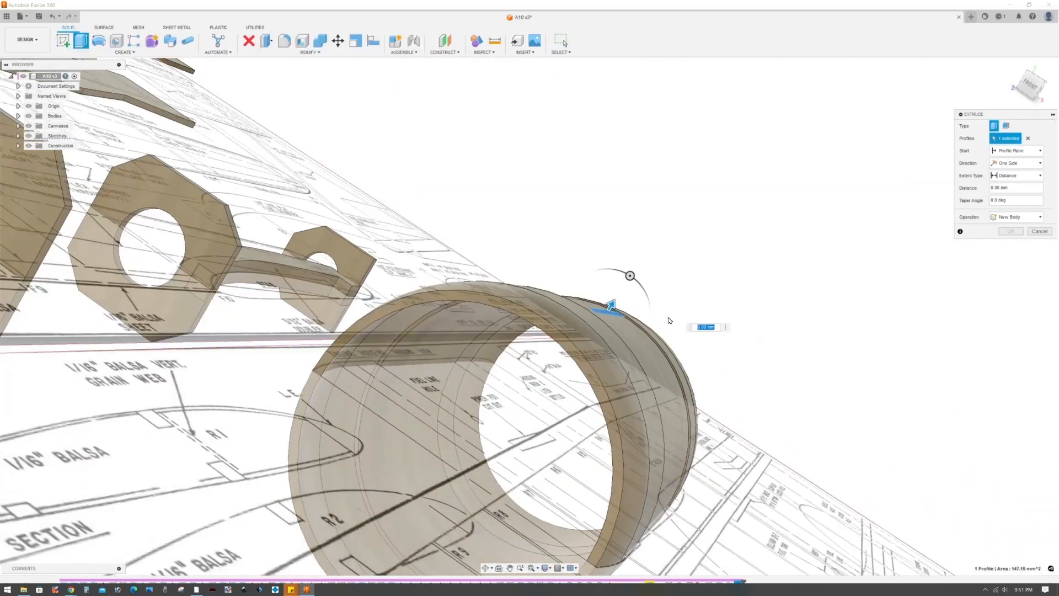
pyautogui.moveTo(575, 330); pyautogui.dragTo(736, 362)
pyautogui.scroll(-3, 737, 363)
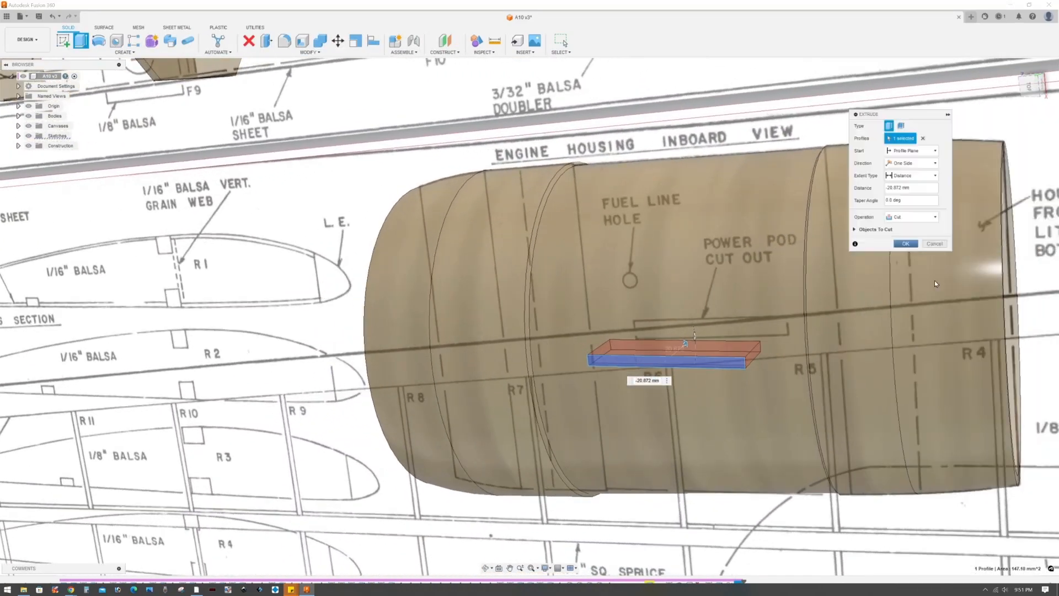
pyautogui.click(1010, 243)
# Sketch a circle over the plan's fuel line hole and extrude it as a cut through the engine housing wall.
pyautogui.click(1030, 88)
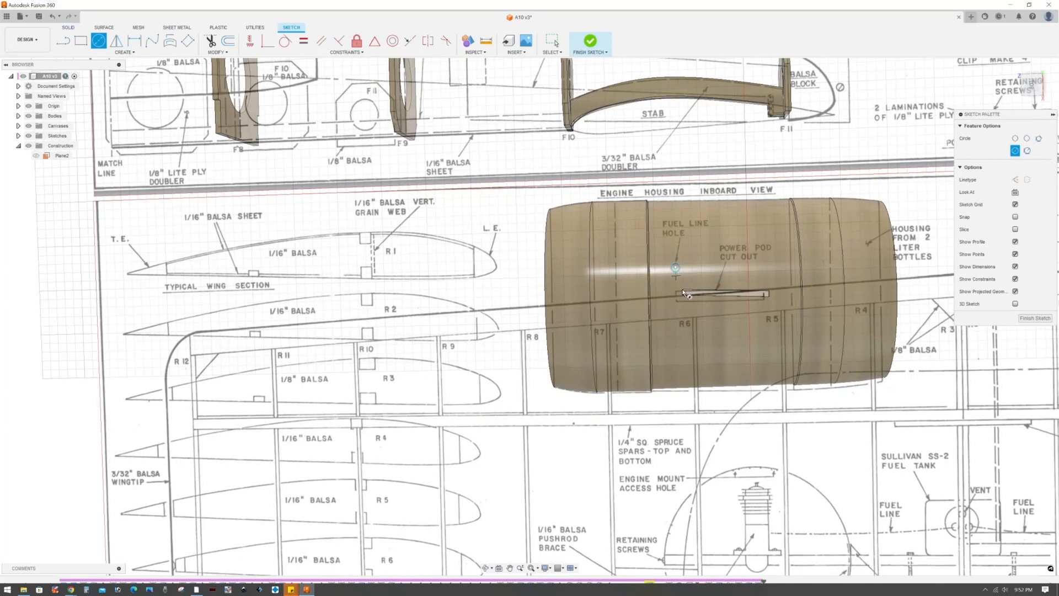
pyautogui.click(1035, 318)
pyautogui.scroll(3, 716, 254)
pyautogui.scroll(5, 722, 249)
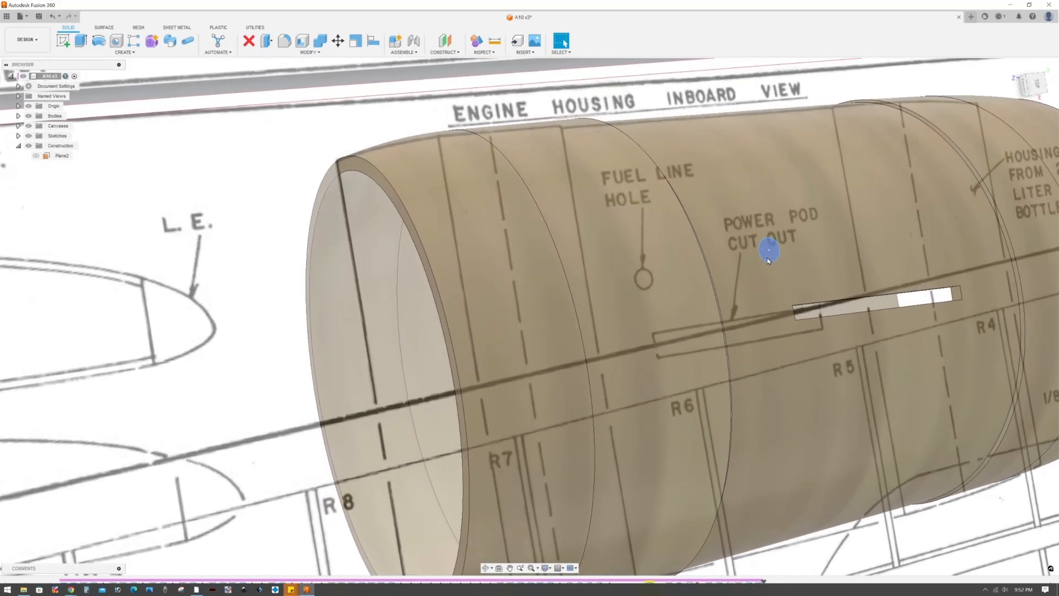
pyautogui.press('e')
pyautogui.scroll(-4, 767, 268)
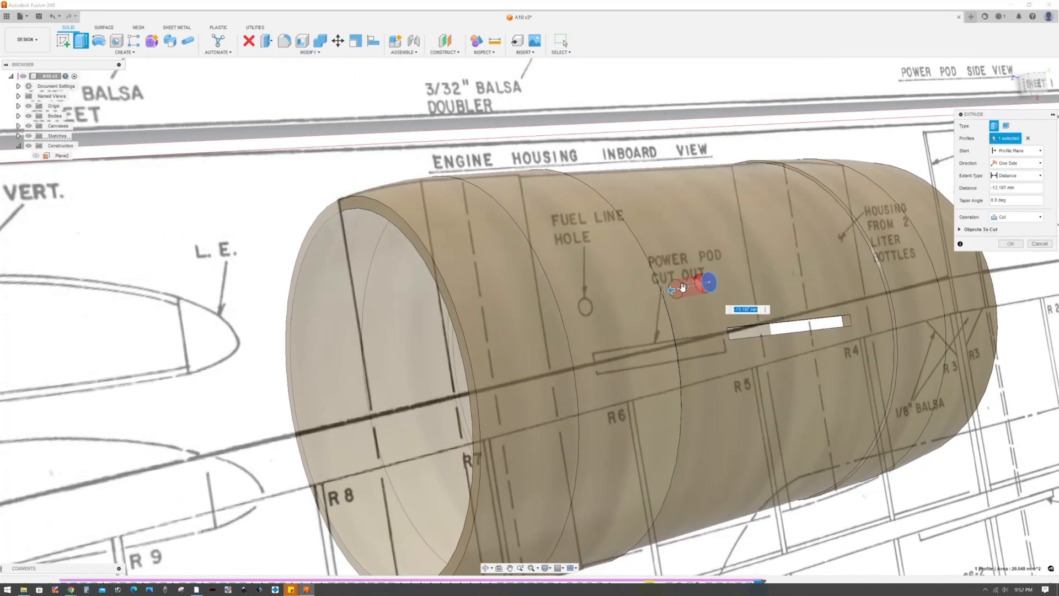
pyautogui.click(1011, 243)
pyautogui.scroll(-5, 711, 312)
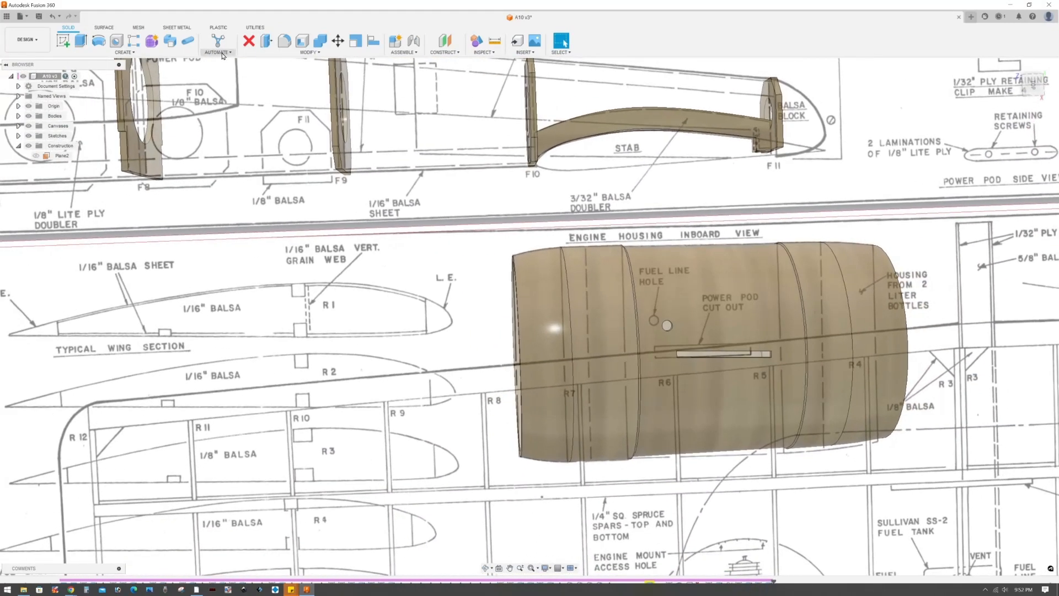
# Mirror the engine housing body about its flat end face as a new body.
pyautogui.click(307, 52)
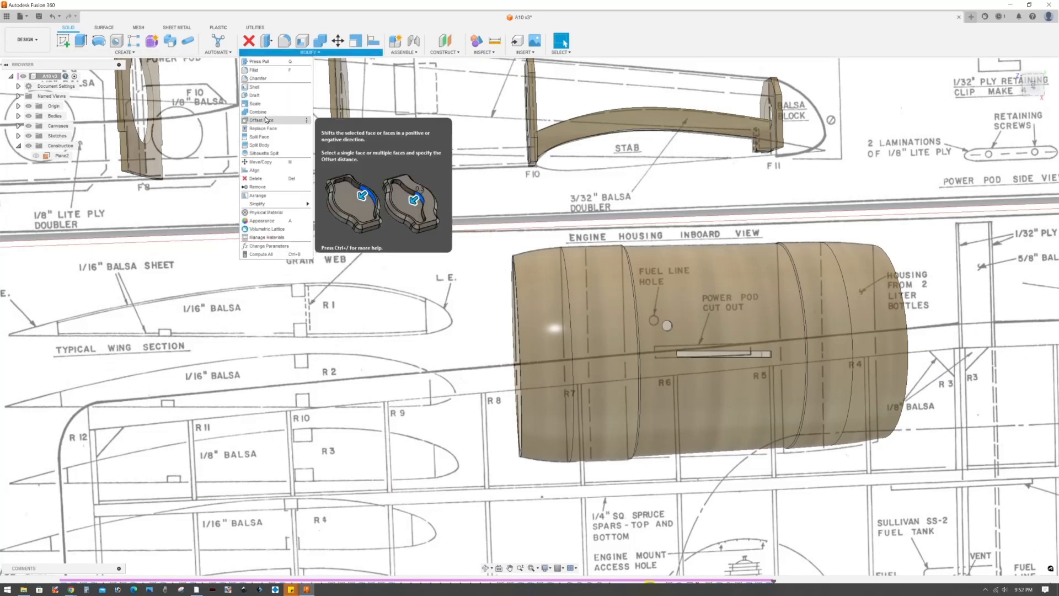
pyautogui.click(125, 53)
pyautogui.click(70, 228)
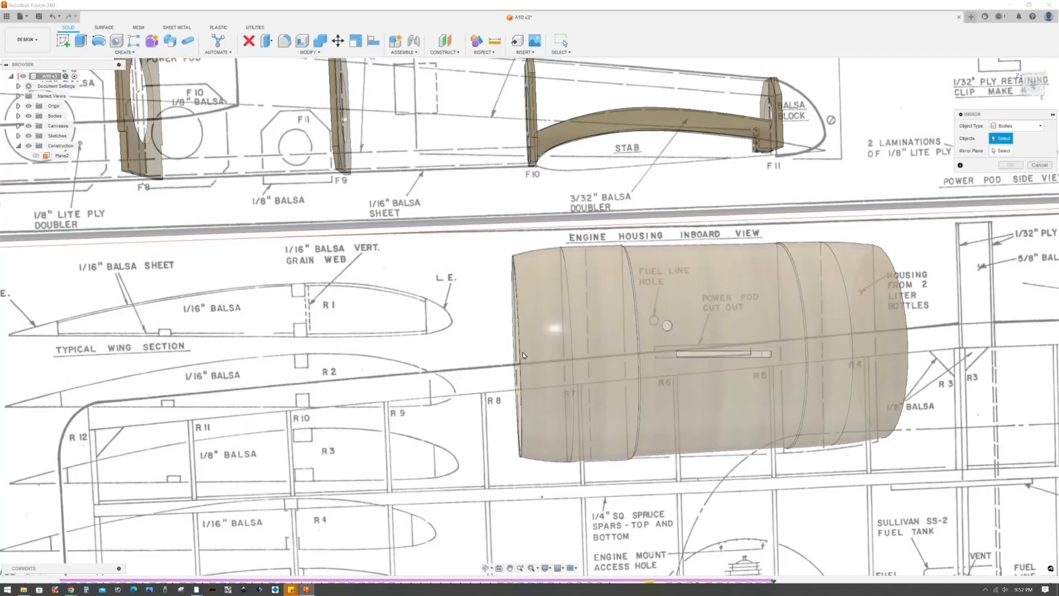
pyautogui.click(597, 342)
pyautogui.click(1003, 151)
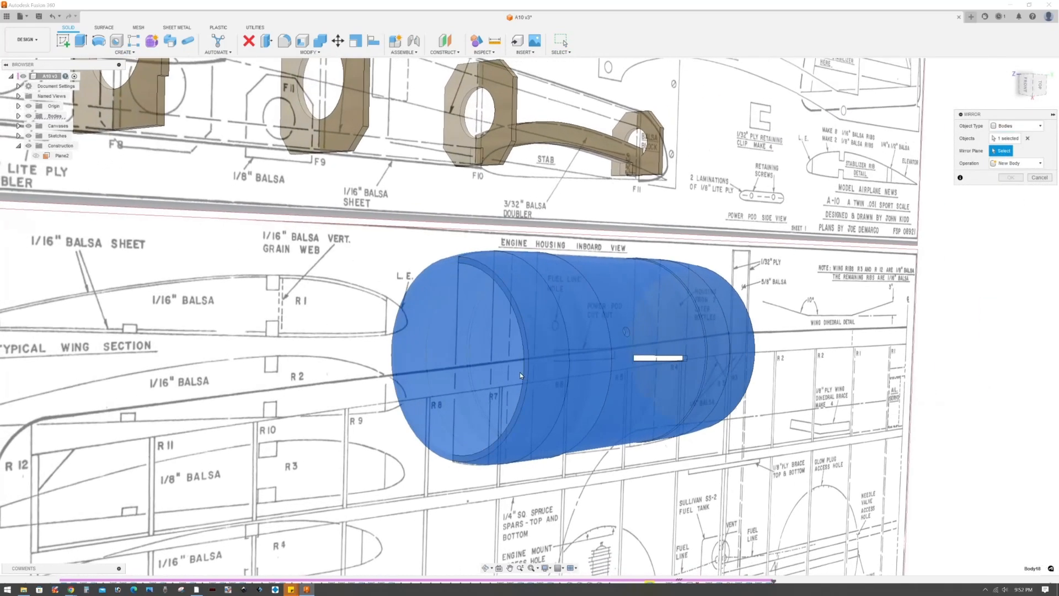
pyautogui.click(527, 374)
pyautogui.scroll(-3, 526, 374)
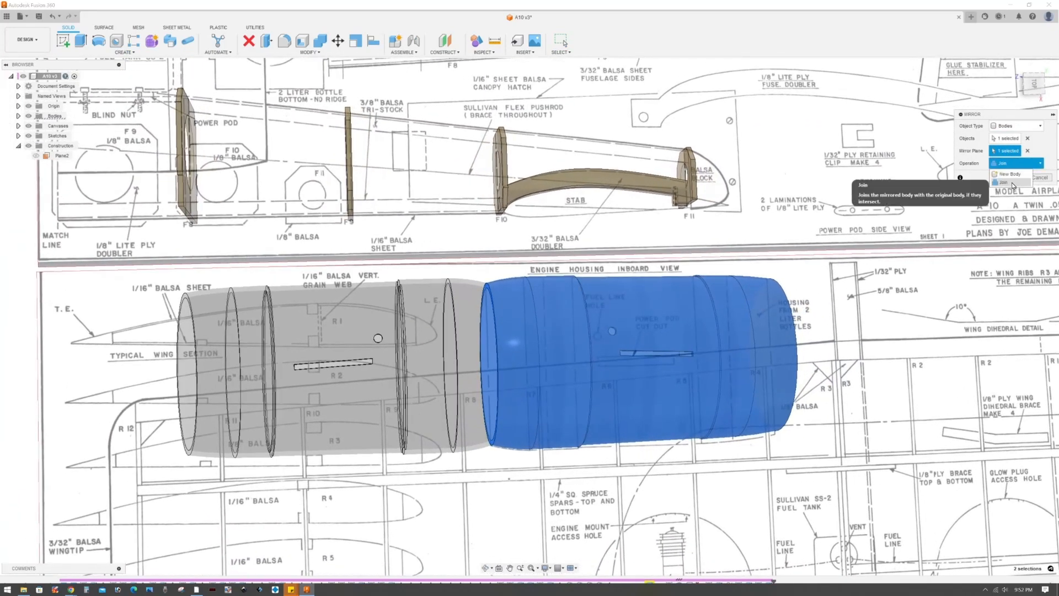
pyautogui.click(1012, 177)
# Move the original engine housing along its axis to leave a gap from the mirrored copy.
pyautogui.scroll(-1, 892, 262)
pyautogui.scroll(2, 892, 262)
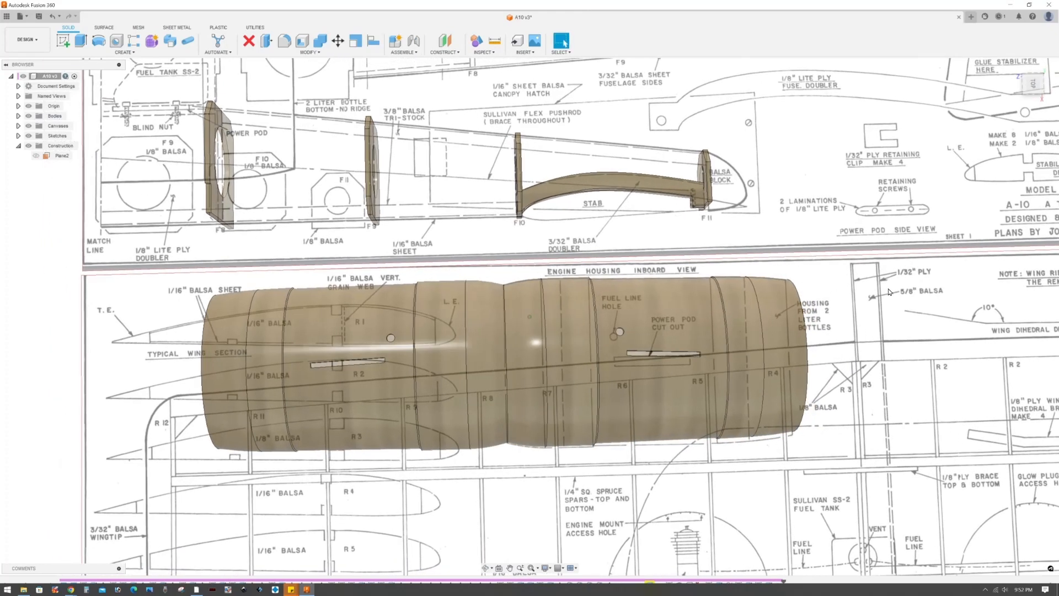
pyautogui.press('m')
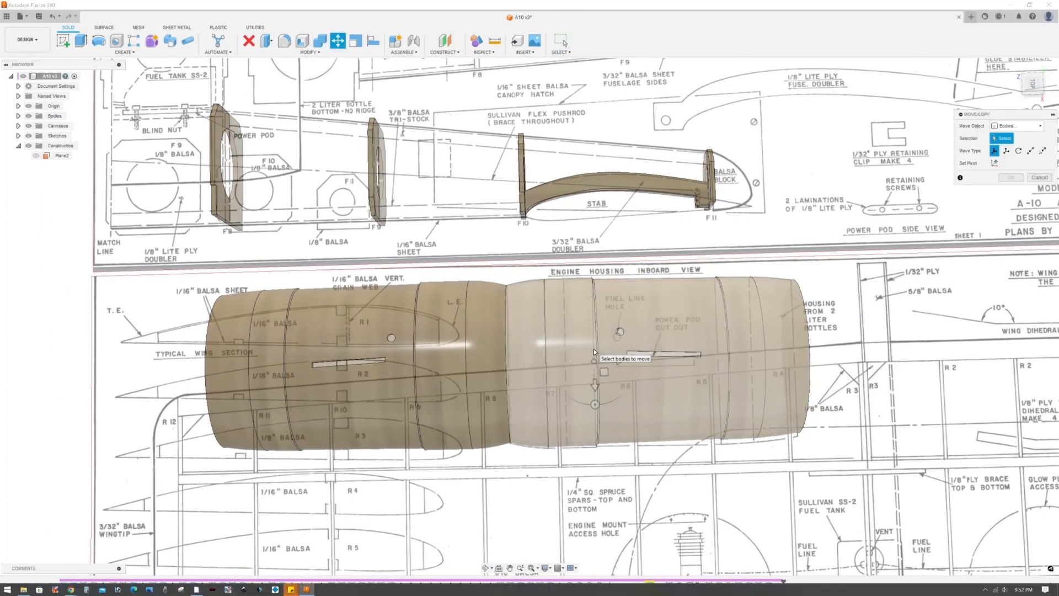
pyautogui.click(593, 349)
pyautogui.moveTo(616, 360); pyautogui.dragTo(653, 363)
pyautogui.click(1011, 264)
# Expand the list of bodies and rename the mirrored engine housing as Left engine.
pyautogui.scroll(-1, 820, 386)
pyautogui.click(18, 117)
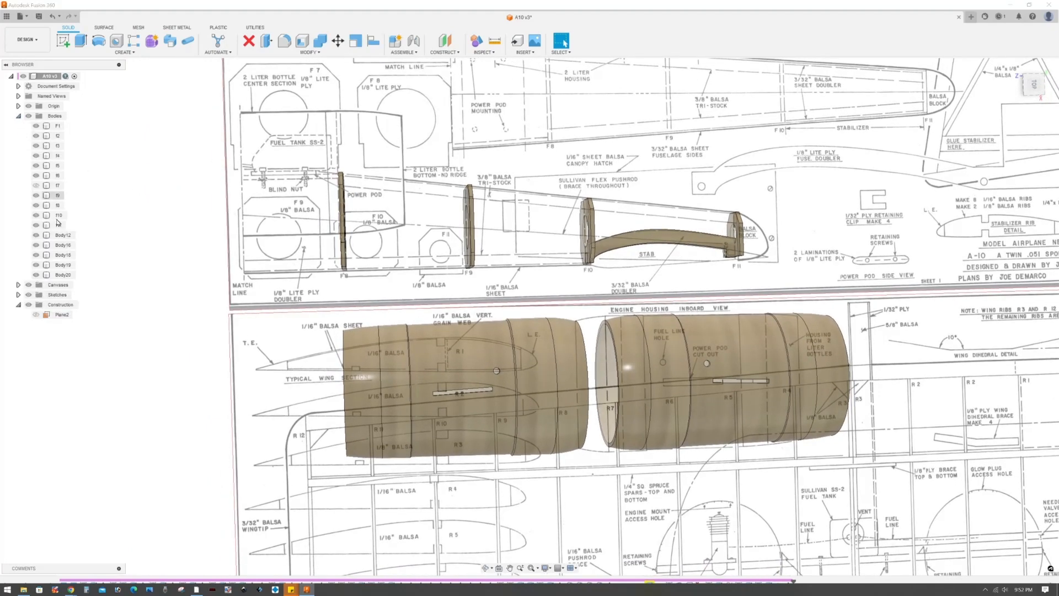
pyautogui.click(58, 275)
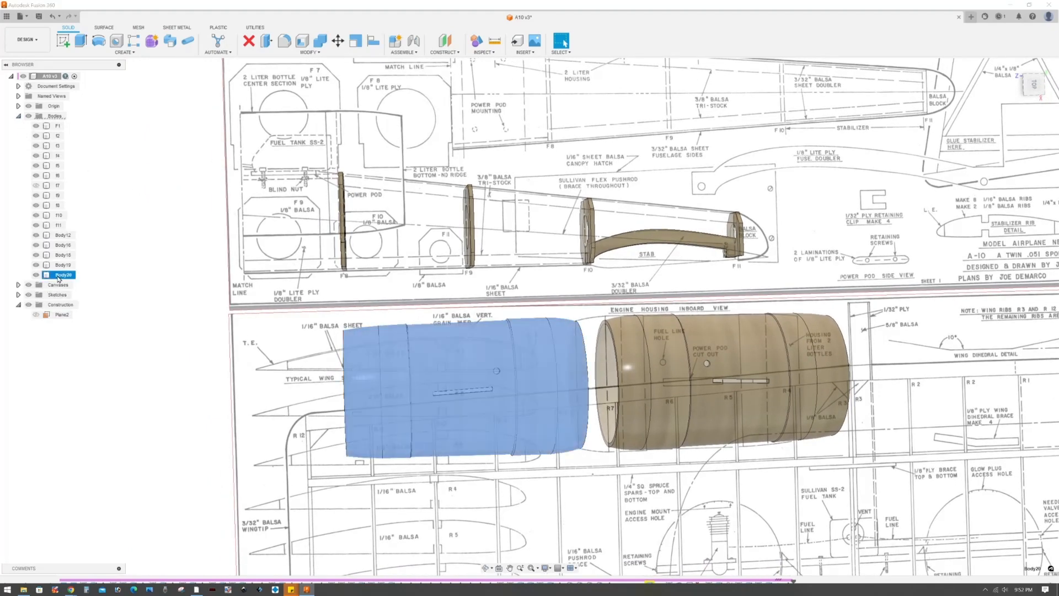
pyautogui.rightClick(59, 275)
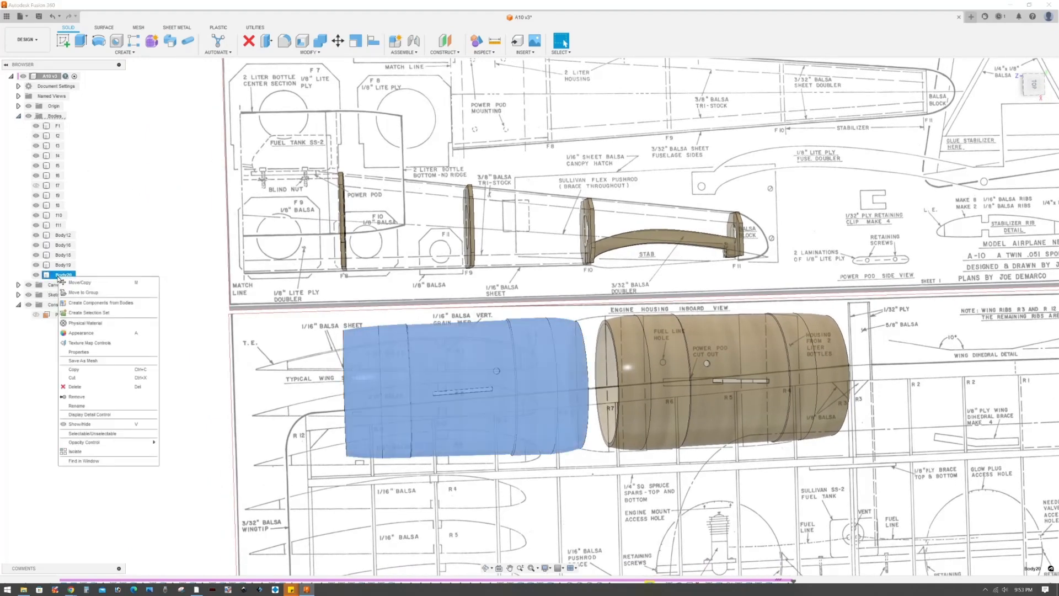
pyautogui.click(78, 408)
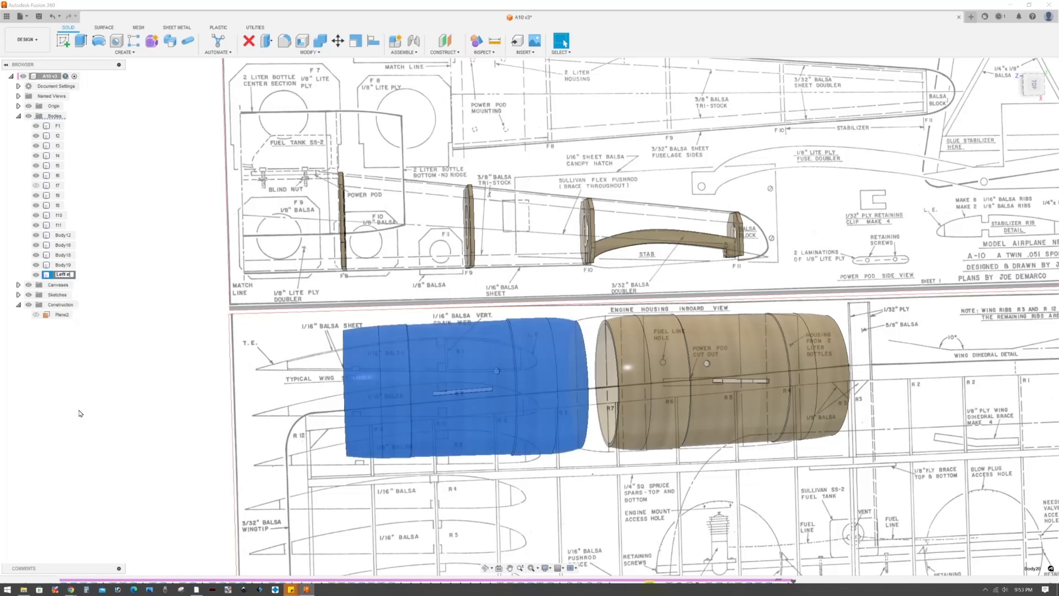
# Rename the original engine housing body as Right Engine.
pyautogui.rightClick(66, 266)
pyautogui.doubleClick(59, 266)
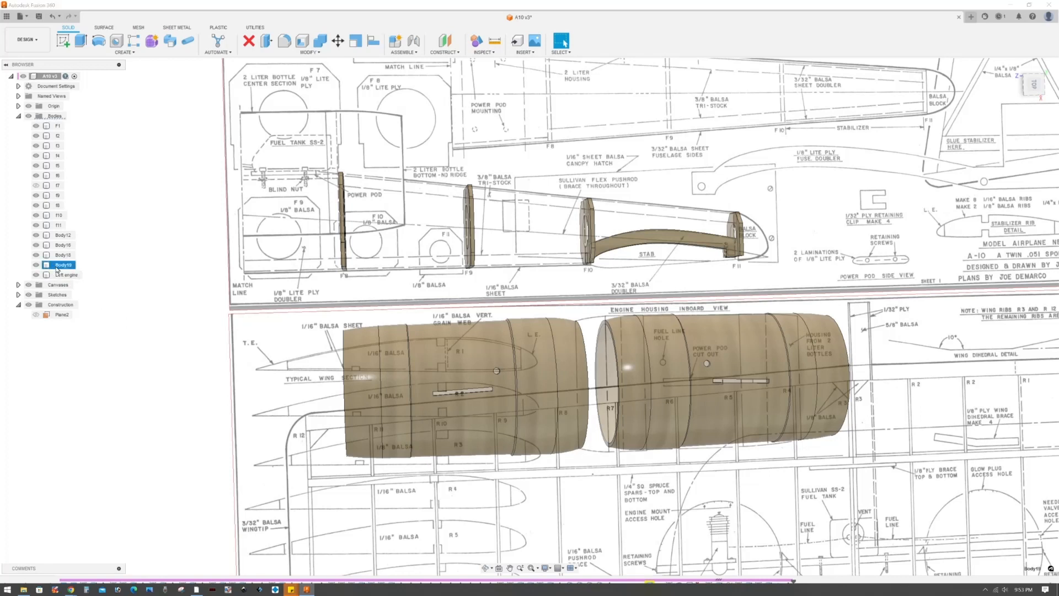
pyautogui.click(60, 255)
pyautogui.rightClick(62, 256)
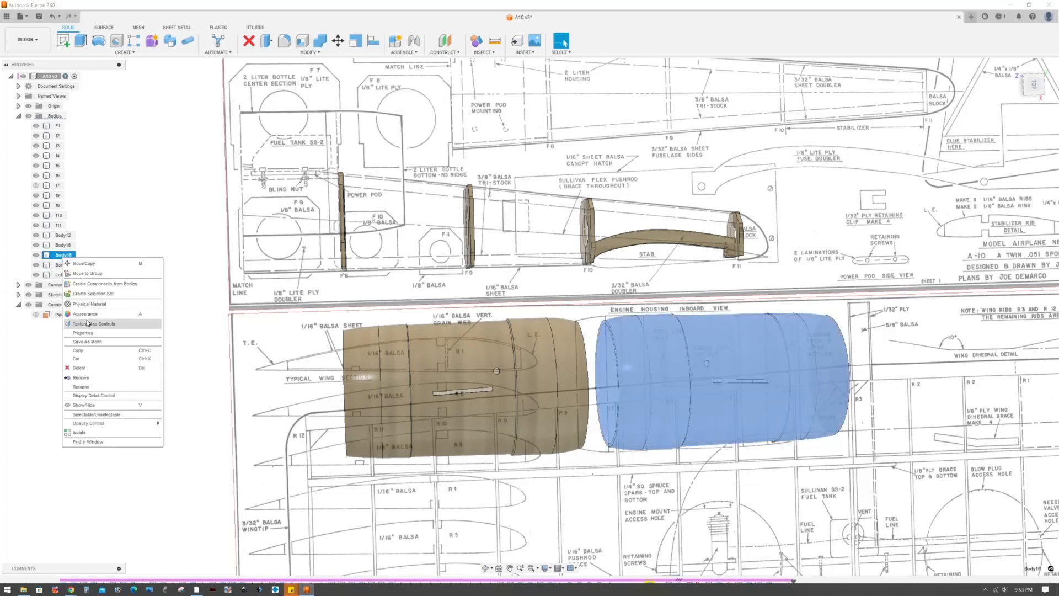
pyautogui.click(81, 386)
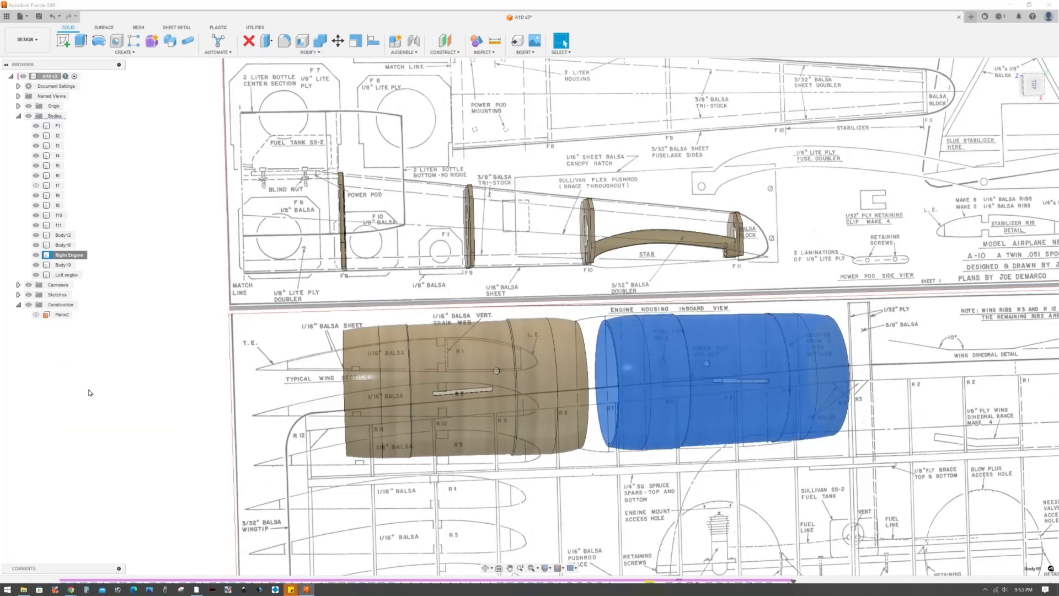
pyautogui.click(193, 333)
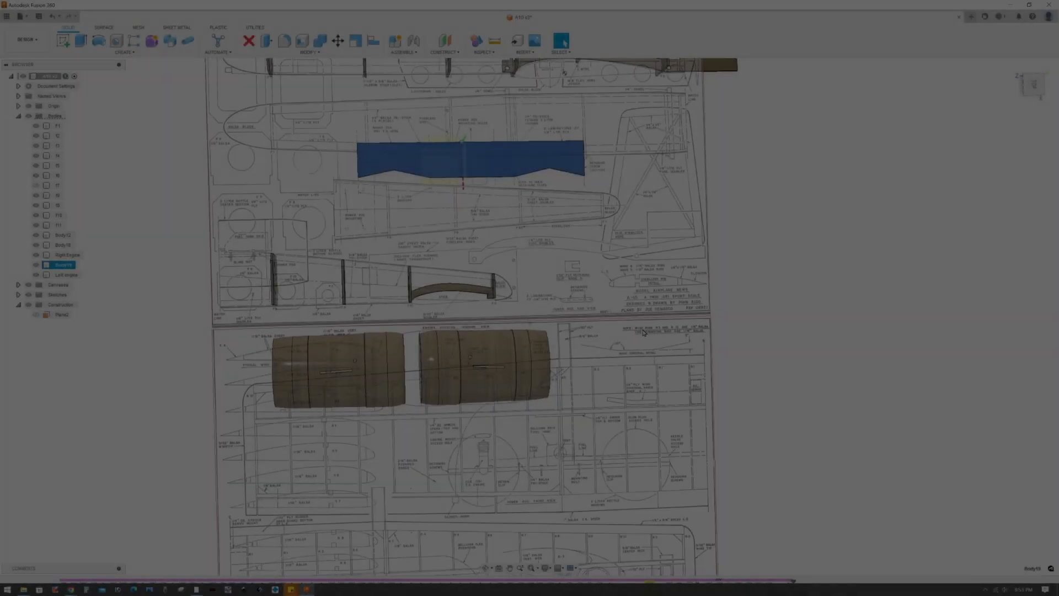
# Hide the plan canvases to leave only the modelled parts in view.
pyautogui.moveTo(1003, 419)
pyautogui.keyDown('shift'); pyautogui.mouseDown(button='middle')
pyautogui.moveTo(1003, 487)
pyautogui.moveTo(863, 456)
pyautogui.moveTo(25, 173)
pyautogui.mouseUp(button='middle'); pyautogui.keyUp('shift')
pyautogui.click(29, 285)
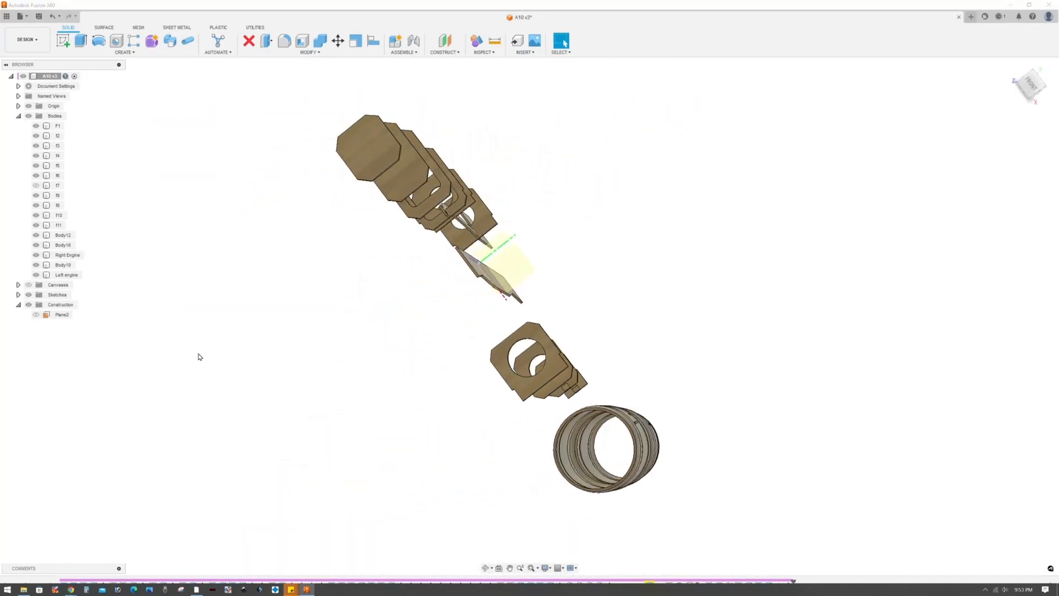